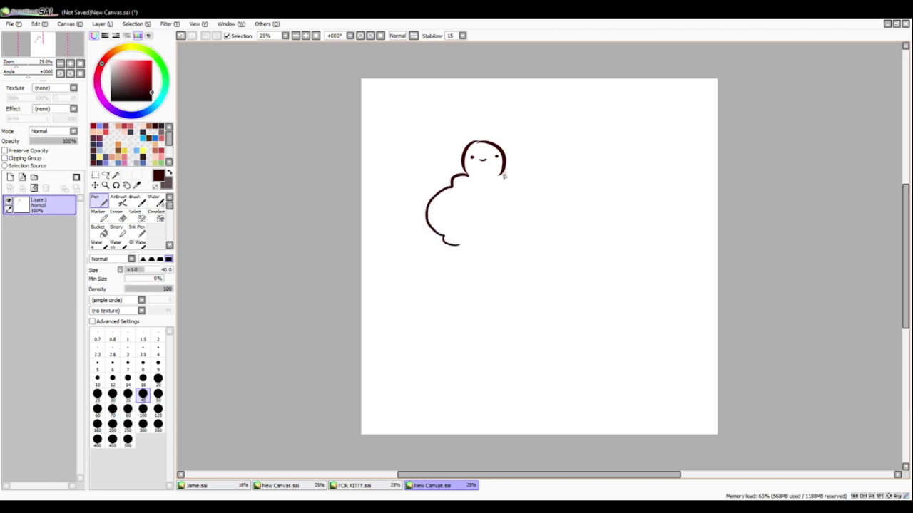
Letter "Chat" across the chest of the muscular round-headed figure.
left_click_drag(476, 197, 475, 203)
left_click_drag(479, 195, 485, 203)
left_click_drag(489, 199, 496, 203)
left_click_drag(492, 198, 499, 197)
Draw the figure's chin and shoulder line, both bulky arms and the underside of the chest.
left_click_drag(467, 176, 506, 177)
left_click_drag(463, 246, 457, 204)
mouse_move(526, 241)
left_mouse_down()
mouse_move(530, 214)
mouse_move(529, 222)
left_mouse_up()
left_click_drag(458, 206, 483, 221)
left_click_drag(504, 215, 524, 207)
Draw the figure's waist sides, two clenched fists and the abdominal muscle lines.
left_click_drag(468, 220, 471, 240)
left_click_drag(511, 218, 516, 240)
mouse_move(469, 242)
left_mouse_down()
mouse_move(516, 240)
mouse_move(460, 230)
left_mouse_up()
left_click_drag(532, 223, 548, 229)
left_click_drag(482, 229, 496, 231)
Draw the figure's shorts and thin legs with feet, and put a small top hat on the head.
mouse_move(465, 240)
left_mouse_down()
mouse_move(468, 260)
mouse_move(516, 261)
left_mouse_up()
left_click_drag(518, 240, 516, 259)
left_click_drag(467, 262, 467, 279)
left_click_drag(512, 261, 515, 278)
left_click_drag(515, 278, 523, 278)
left_click_drag(461, 280, 472, 278)
left_click_drag(481, 143, 507, 141)
left_click_drag(488, 141, 501, 138)
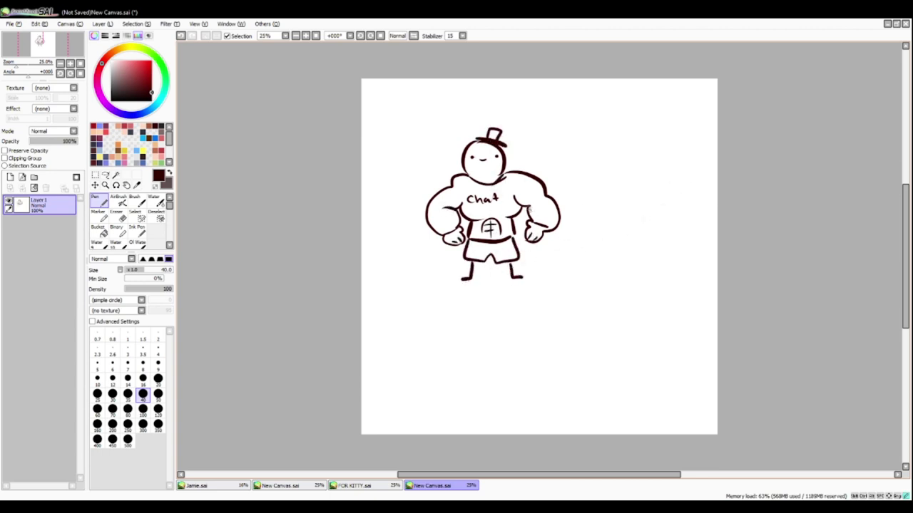
Sketch a tiny girl with a side ponytail and a lettered dress to the right of the muscular figure.
mouse_move(598, 213)
left_mouse_down()
mouse_move(578, 235)
mouse_move(625, 231)
mouse_move(589, 235)
mouse_move(612, 229)
left_mouse_up()
mouse_move(584, 235)
left_mouse_down()
mouse_move(589, 246)
mouse_move(610, 238)
mouse_move(580, 244)
mouse_move(616, 255)
mouse_move(601, 269)
mouse_move(603, 258)
left_mouse_up()
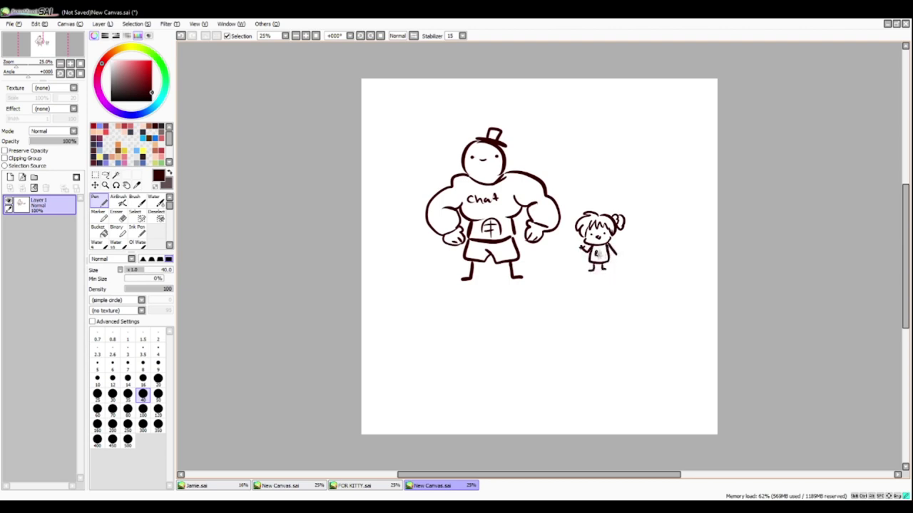
Shift the drawing upward on the canvas and draw a diagonal panel divider beneath the two characters.
left_click_drag(674, 260, 370, 402)
key("ctrl+z")
left_click_drag(445, 268, 438, 230)
left_click_drag(698, 220, 395, 339)
Start a large close-up face under the divider with a curved right cheek, two dot eyes and a small smile.
left_click_drag(560, 272, 540, 360)
left_click(496, 308)
left_click(546, 311)
left_click_drag(517, 317, 526, 317)
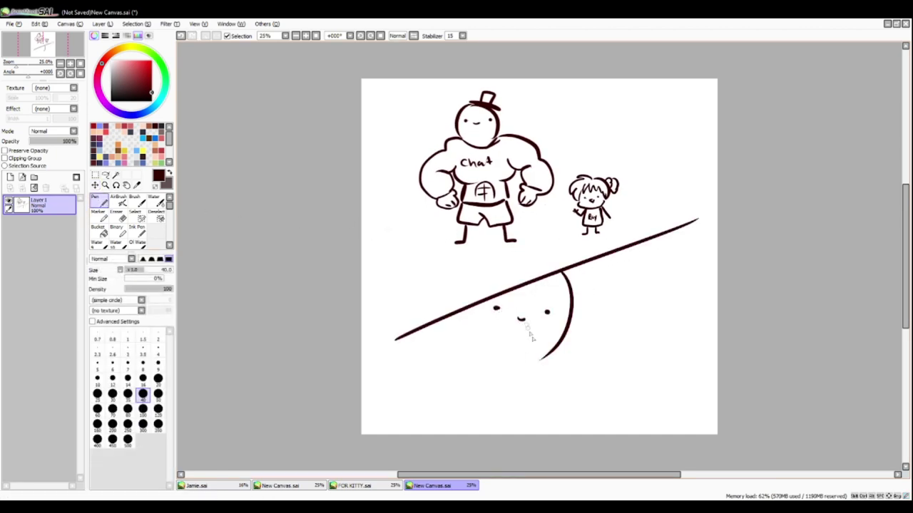
Letter "we want Brownies muther" beside the close-up face in the second panel.
left_click_drag(584, 272, 644, 278)
mouse_move(649, 266)
left_mouse_down()
mouse_move(650, 279)
mouse_move(653, 270)
left_mouse_up()
mouse_move(586, 288)
left_mouse_down()
mouse_move(593, 299)
mouse_move(633, 298)
left_mouse_up()
Draw the girl's close-up profile in the lower right corner with hair, a round eye and a small mouth.
mouse_move(635, 296)
left_mouse_down()
mouse_move(707, 293)
mouse_move(621, 338)
mouse_move(610, 369)
left_mouse_up()
mouse_move(655, 334)
left_mouse_down()
mouse_move(620, 365)
mouse_move(648, 375)
mouse_move(626, 412)
mouse_move(647, 433)
left_mouse_up()
mouse_move(612, 367)
left_mouse_down()
mouse_move(592, 382)
mouse_move(582, 417)
mouse_move(593, 435)
mouse_move(621, 383)
mouse_move(598, 410)
left_mouse_up()
left_click(621, 386)
left_click_drag(605, 403, 596, 418)
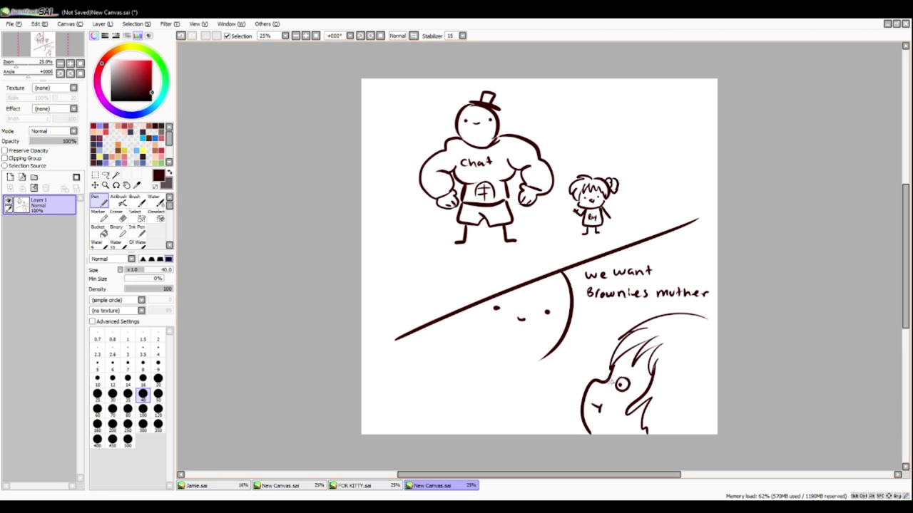
Complete the large face's outline with its left side and a curved jaw line.
mouse_move(457, 317)
left_mouse_down()
mouse_move(460, 347)
mouse_move(481, 364)
mouse_move(544, 358)
mouse_move(479, 359)
mouse_move(542, 358)
mouse_move(464, 369)
mouse_move(472, 381)
mouse_move(479, 378)
mouse_move(462, 360)
mouse_move(487, 369)
mouse_move(539, 362)
left_mouse_up()
key("ctrl+z")
key("ctrl+z")
key("ctrl+z")
key("ctrl+y")
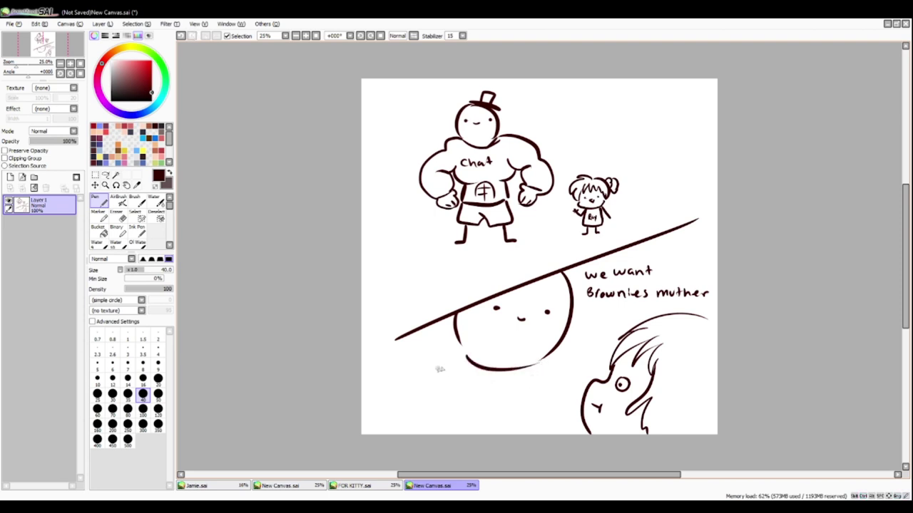
Draw the neck line on the left and the shoulder line on the right of the large face.
left_click_drag(425, 330, 472, 368)
key("ctrl+z")
mouse_move(437, 329)
left_mouse_down()
mouse_move(470, 364)
mouse_move(470, 385)
left_mouse_up()
left_click_drag(562, 336, 611, 365)
Letter "Chat" on the close-up figure's chest and outline the chest side and the large left arm.
mouse_move(488, 397)
left_mouse_down()
mouse_move(476, 415)
mouse_move(494, 415)
left_mouse_up()
left_click_drag(494, 407, 529, 415)
mouse_move(524, 405)
left_mouse_down()
mouse_move(534, 404)
mouse_move(559, 433)
left_mouse_up()
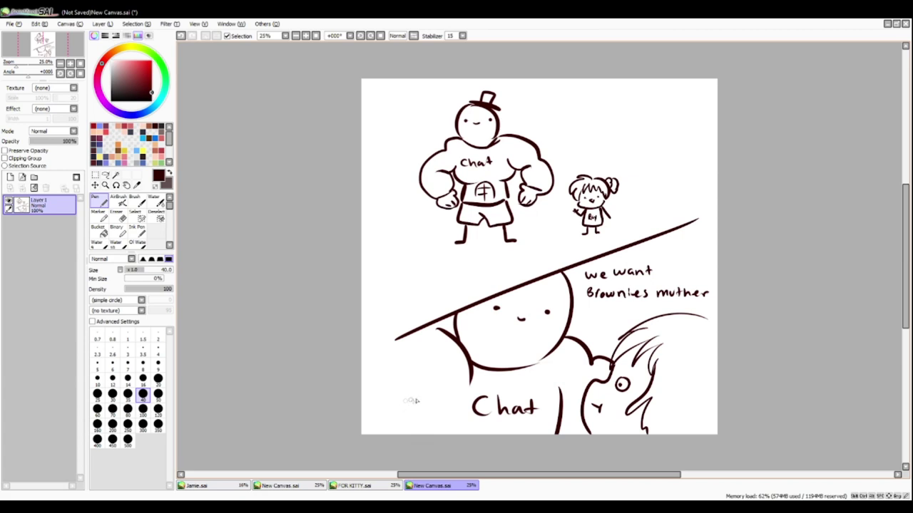
left_click_drag(461, 402, 422, 434)
left_click_drag(389, 346, 362, 368)
left_click_drag(498, 314, 489, 316)
mouse_move(497, 318)
left_mouse_down()
mouse_move(489, 322)
mouse_move(552, 319)
left_mouse_up()
left_click_drag(543, 325, 547, 322)
key("ctrl+z")
key("ctrl+z")
key("ctrl+z")
key("ctrl+z")
left_click_drag(497, 309, 491, 317)
mouse_move(545, 301)
left_mouse_down()
mouse_move(558, 291)
mouse_move(506, 294)
left_mouse_up()
key("ctrl+z")
key("ctrl+z")
key("ctrl+z")
key("ctrl+z")
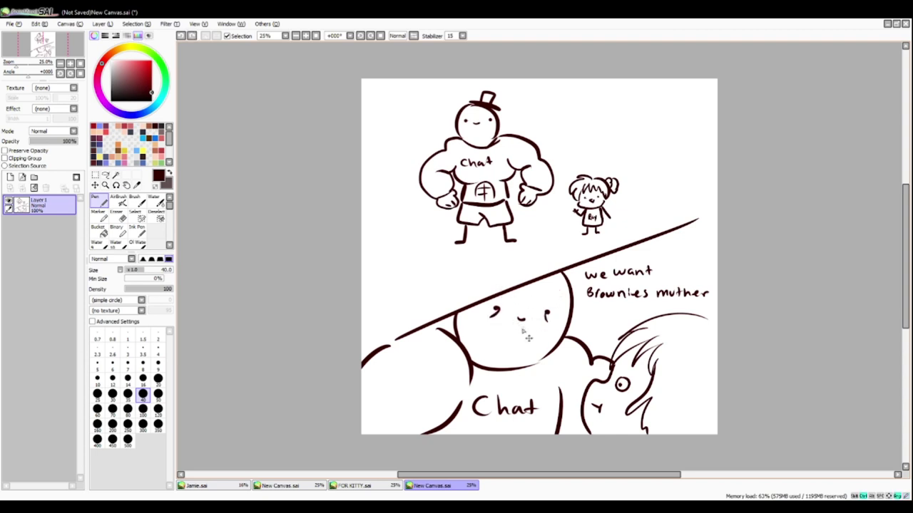
Add bags under the large face's eyes and wrinkle lines on its chin.
left_click_drag(497, 307, 496, 315)
left_click_drag(546, 311, 547, 322)
mouse_move(507, 349)
left_mouse_down()
mouse_move(530, 348)
mouse_move(500, 357)
left_mouse_up()
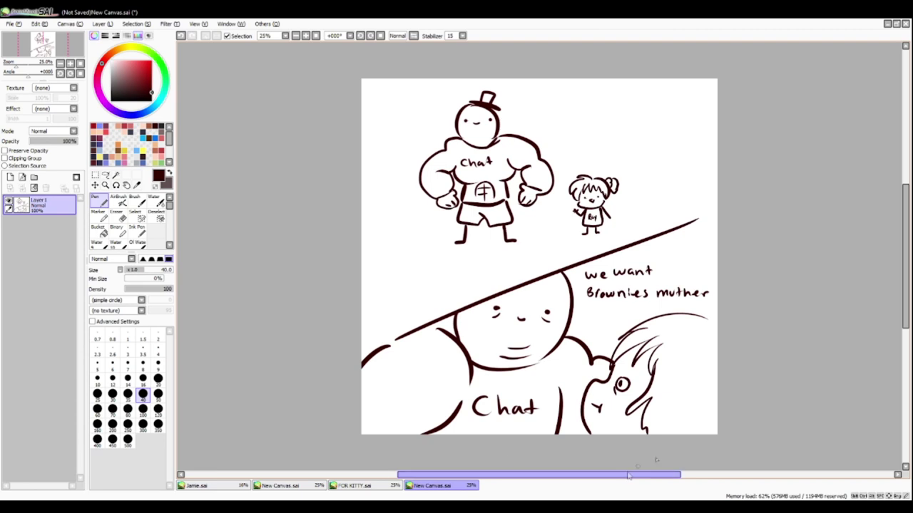
Draw the girl's shoulder in the lower right corner and add a fold along the large face's jaw.
mouse_move(682, 400)
left_mouse_down()
mouse_move(654, 440)
mouse_move(681, 423)
mouse_move(685, 438)
left_mouse_up()
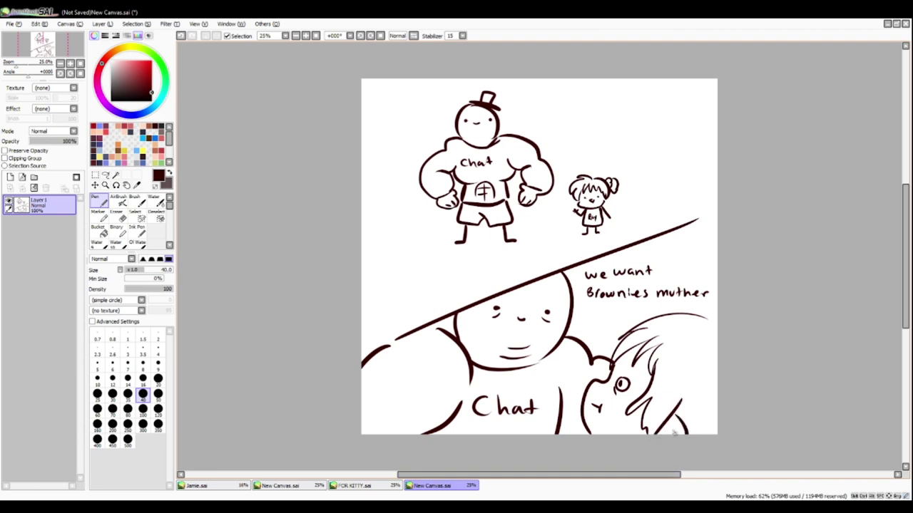
key("ctrl+z")
left_click_drag(675, 416, 685, 435)
left_click_drag(484, 360, 507, 367)
key("ctrl+z")
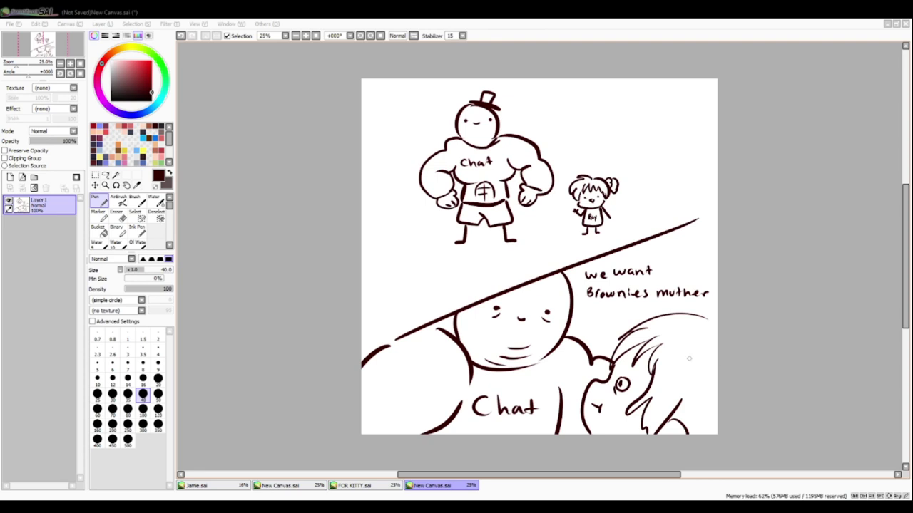
Draw a slanted eyebrow and small lashes around the girl's eye in the close-up.
left_click(628, 367)
left_click_drag(637, 368, 640, 378)
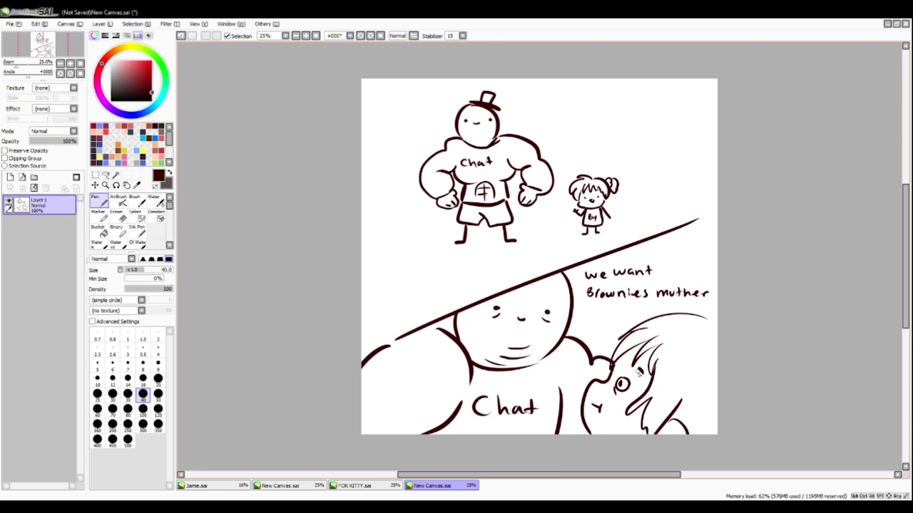
left_click_drag(633, 362, 641, 378)
mouse_move(622, 377)
left_mouse_down()
mouse_move(623, 387)
mouse_move(632, 380)
left_mouse_up()
key("ctrl+z")
left_click_drag(628, 384, 631, 386)
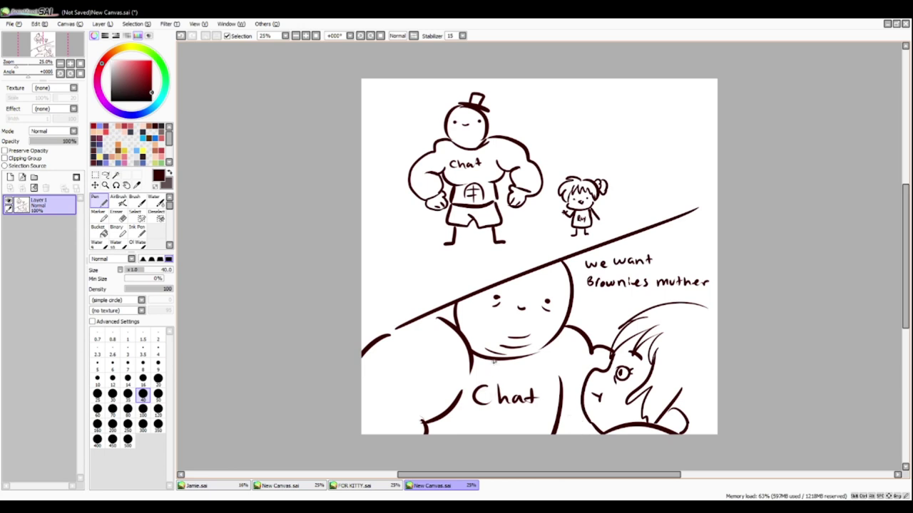
Add a neckline curve and an armpit crease to the close-up figure, and a small flower-like doodle beside the tiny girl.
left_click_drag(475, 359, 533, 358)
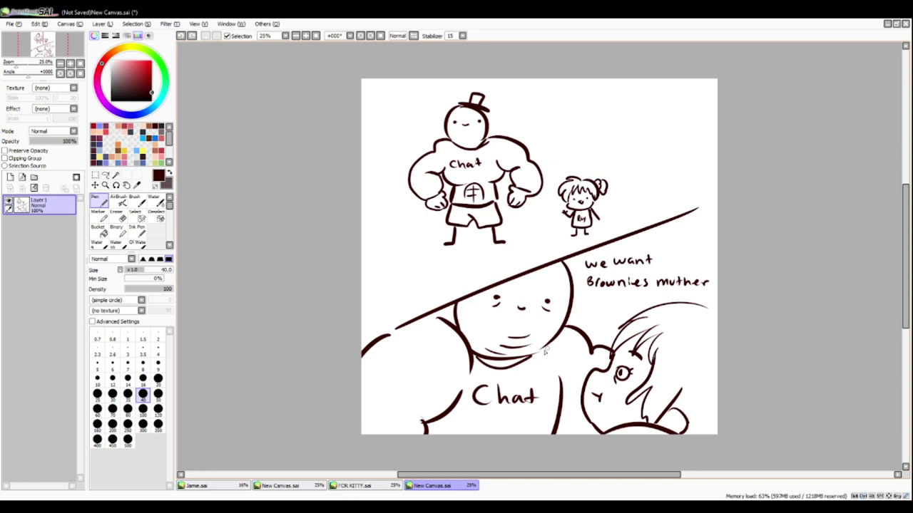
left_click_drag(568, 381, 563, 400)
left_click_drag(605, 222, 606, 233)
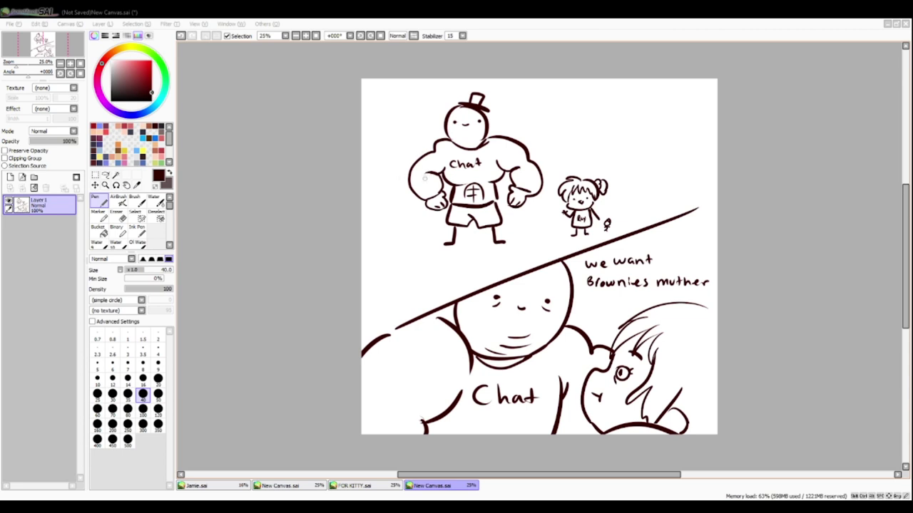
Draw bulging vein marks on both arms of the full-body muscular figure.
mouse_move(423, 166)
left_mouse_down()
mouse_move(435, 157)
mouse_move(432, 168)
left_mouse_up()
left_click_drag(430, 166, 424, 171)
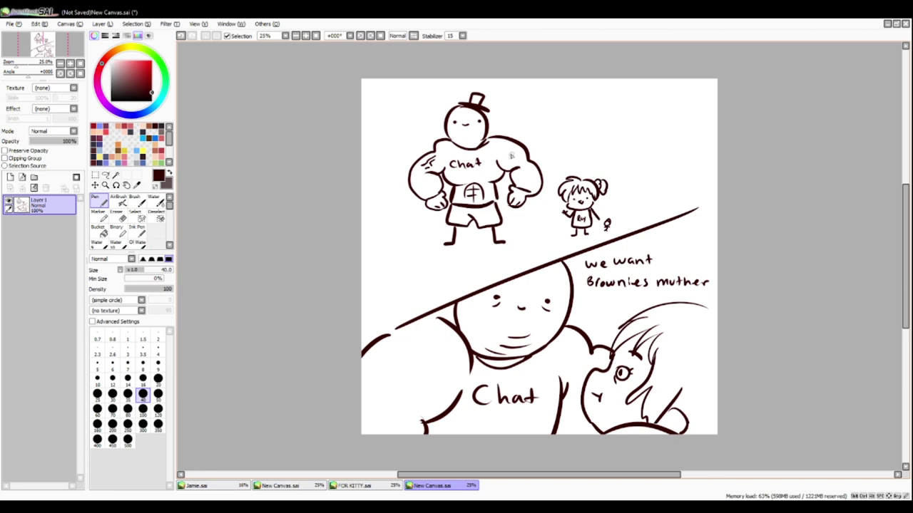
mouse_move(509, 150)
left_mouse_down()
mouse_move(522, 157)
mouse_move(531, 187)
left_mouse_up()
left_click_drag(432, 197, 425, 188)
Redraw the muscular figure's feet as slippers with small upright ears.
left_click_drag(447, 244, 440, 241)
key("ctrl+z")
mouse_move(449, 244)
left_mouse_down()
mouse_move(508, 240)
mouse_move(502, 245)
left_mouse_up()
left_click_drag(443, 240, 448, 239)
mouse_move(503, 238)
left_mouse_down()
mouse_move(499, 231)
mouse_move(502, 239)
left_mouse_up()
left_click_drag(504, 238, 507, 240)
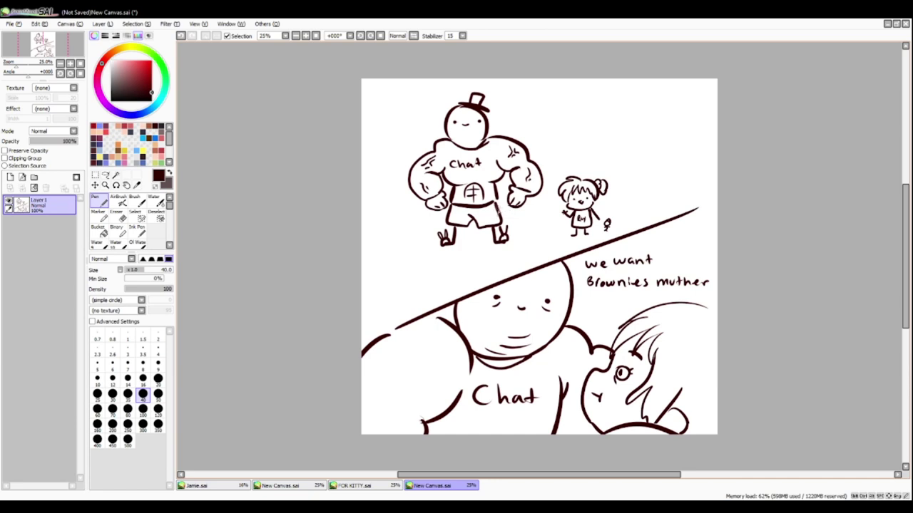
Give the muscular figure a small curled moustache and open mouth in both panels.
key("alt+Tab")
key("ctrl+z")
mouse_move(460, 123)
left_mouse_down()
mouse_move(471, 123)
mouse_move(468, 136)
left_mouse_up()
mouse_move(523, 303)
left_mouse_down()
mouse_move(512, 302)
mouse_move(529, 305)
mouse_move(521, 322)
left_mouse_up()
Draw a monocle with a hanging cord over the muscular figure's right-hand eye in both panels.
left_click_drag(478, 122, 487, 151)
left_click(481, 126)
key("ctrl+z")
left_click_drag(556, 293, 582, 334)
left_click(550, 302)
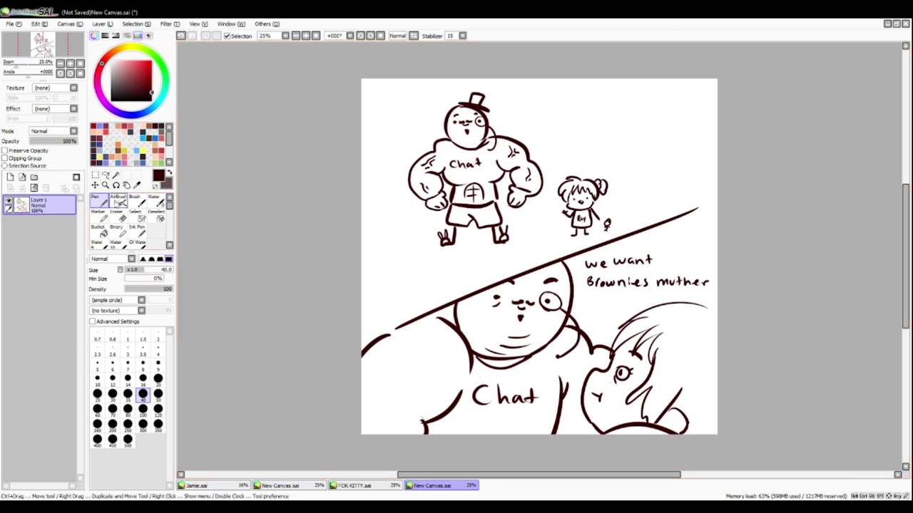
Erase the girl's close-up eye and redraw it as a tilted oval with a pupil.
left_click(116, 212)
left_click_drag(628, 369, 624, 382)
left_click(103, 202)
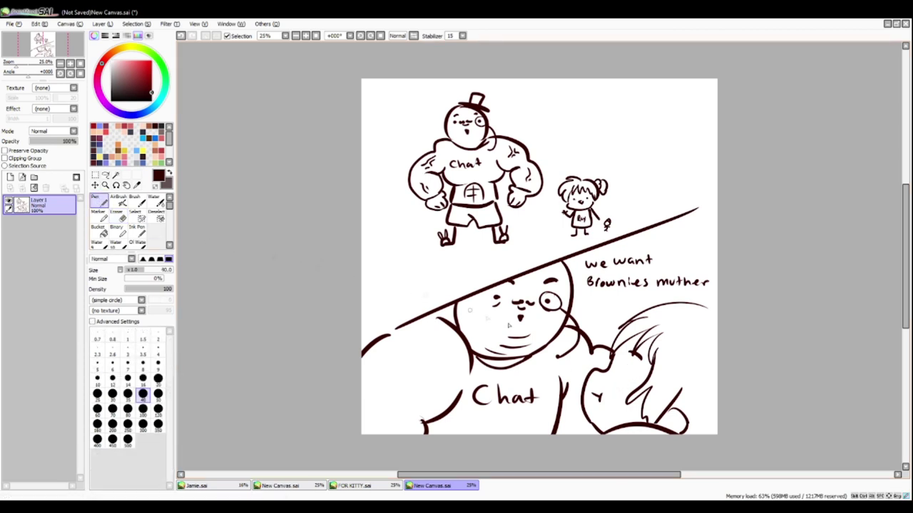
left_click_drag(629, 362, 621, 383)
Save the canvas as fUNNY.sai.
key("alt+Tab")
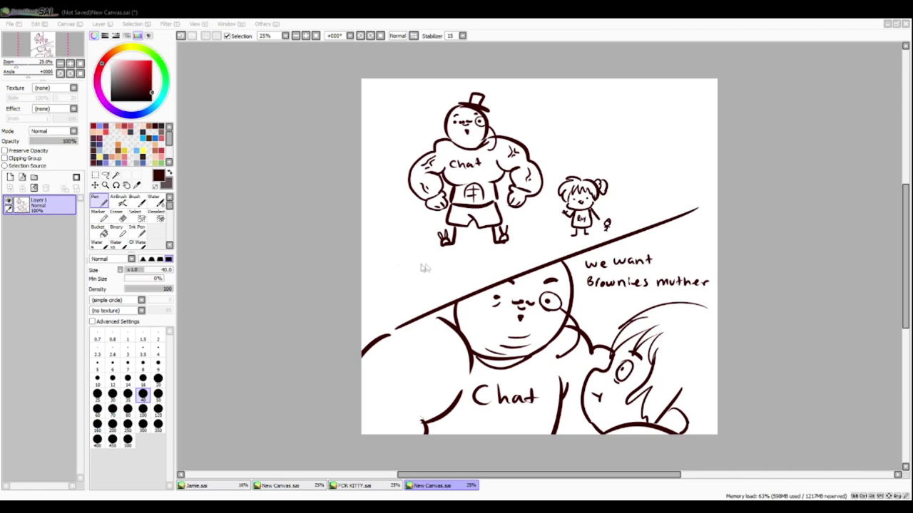
key("Return")
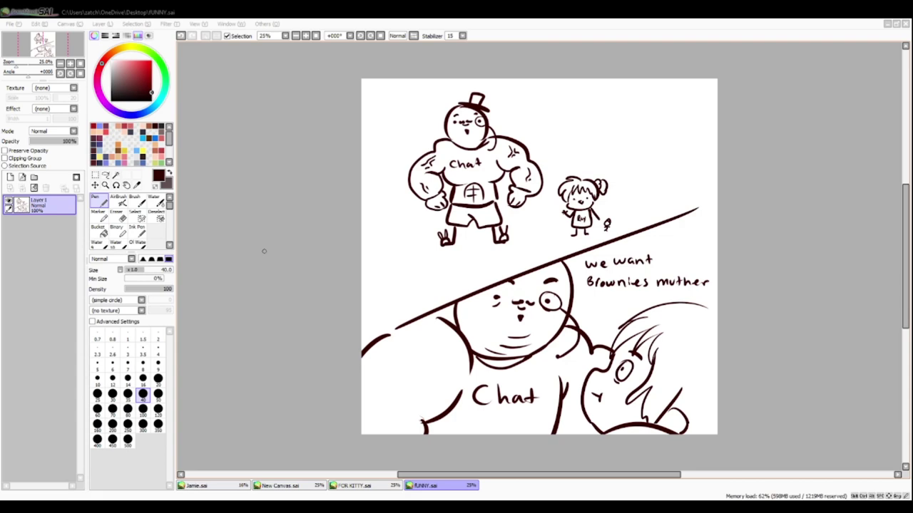
left_click(295, 286)
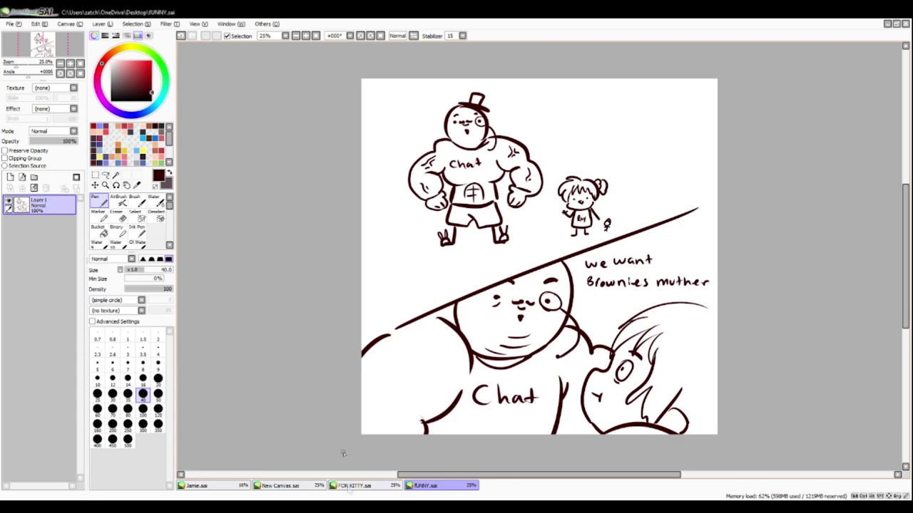
Look at the FOR KITTY.sai illustration and return to fUNNY.sai.
left_click(355, 485)
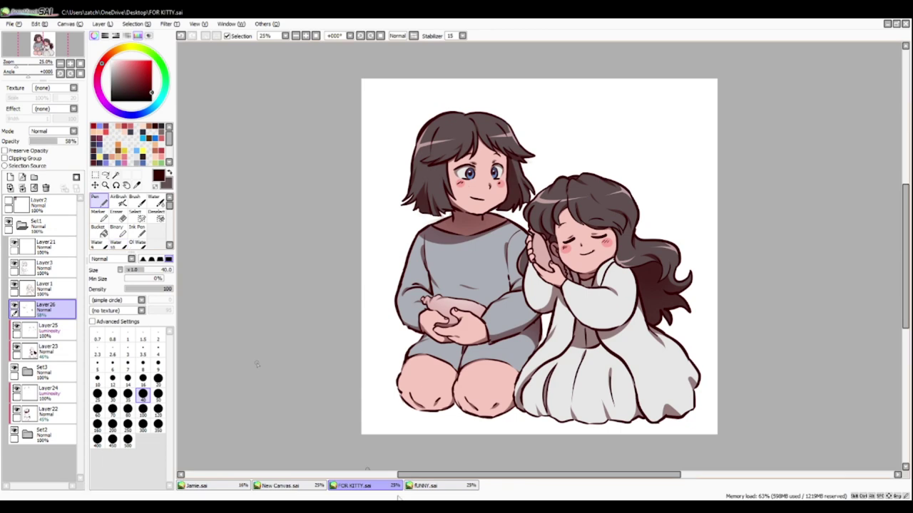
left_click(447, 486)
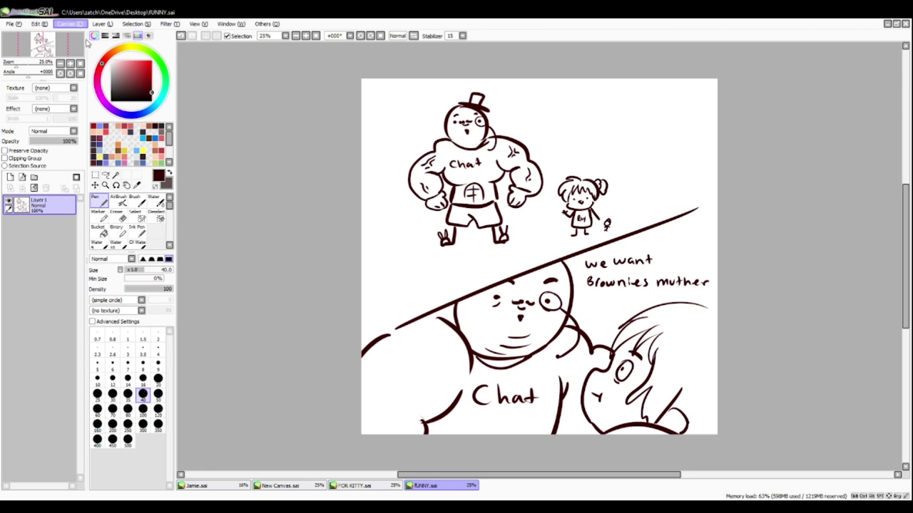
Extend the canvas vertically and move the whole drawing up to its top edge.
left_click(86, 47)
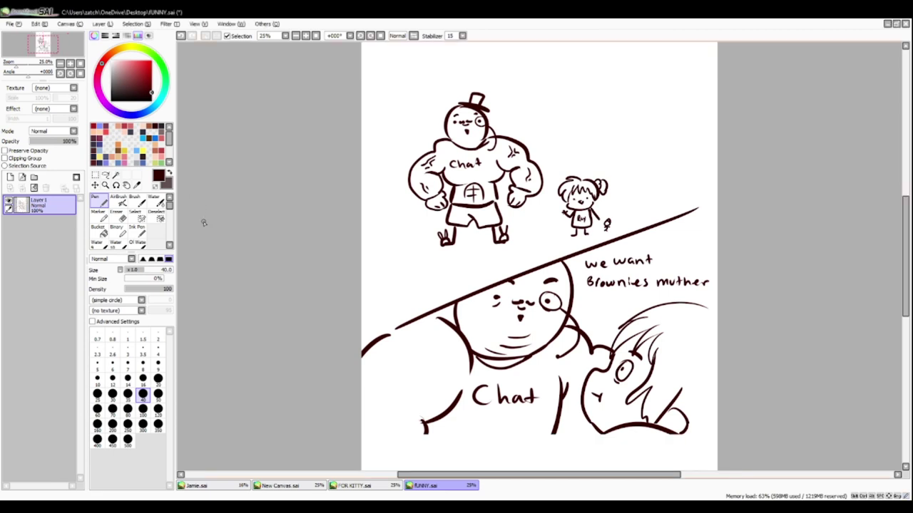
left_click(59, 63)
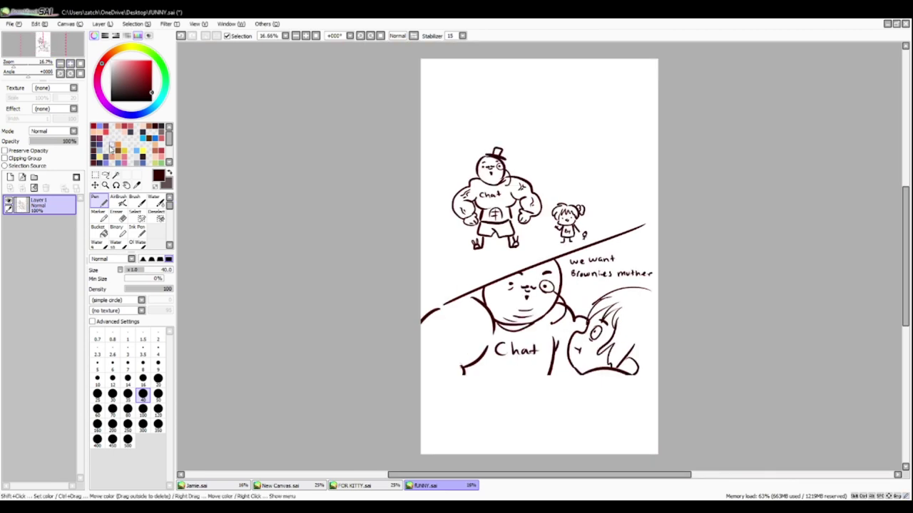
left_click(95, 184)
mouse_move(606, 261)
left_mouse_down()
mouse_move(606, 139)
mouse_move(611, 166)
left_mouse_up()
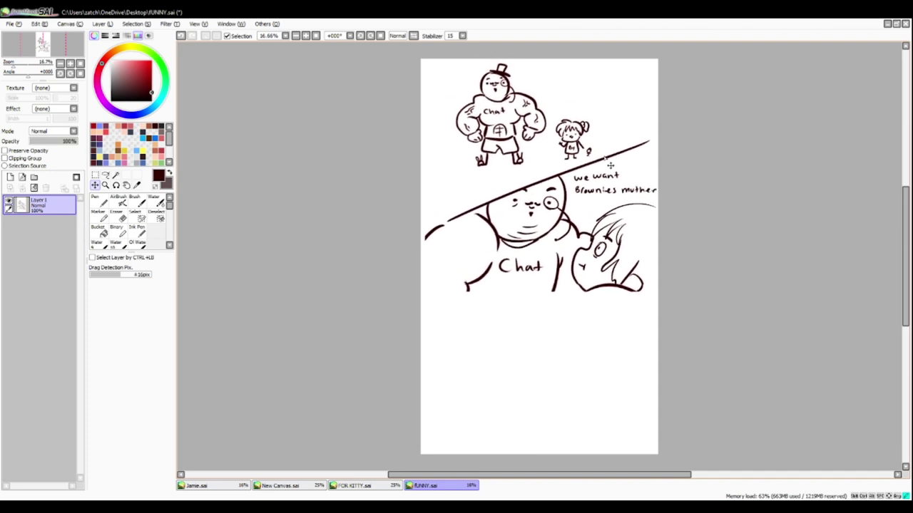
left_click(95, 175)
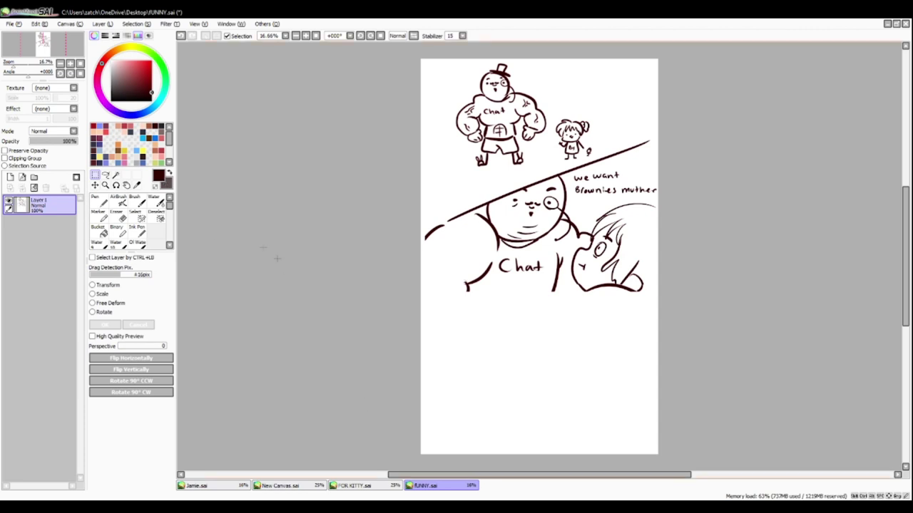
Draw a slightly slanted divider line across the full canvas width beneath the second panel with the Pen.
left_click(100, 204)
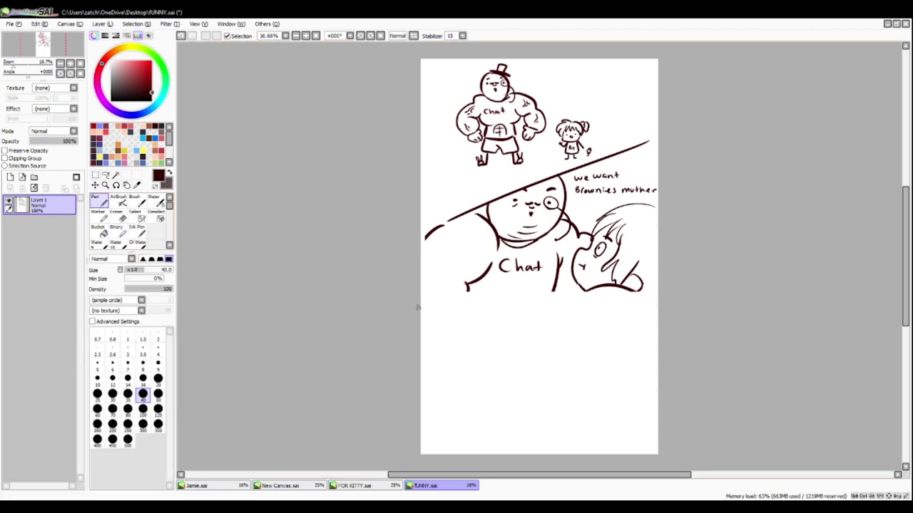
left_click_drag(418, 307, 671, 280)
key("ctrl+z")
left_click_drag(421, 308, 692, 285)
key("ctrl+z")
left_click_drag(419, 311, 681, 295)
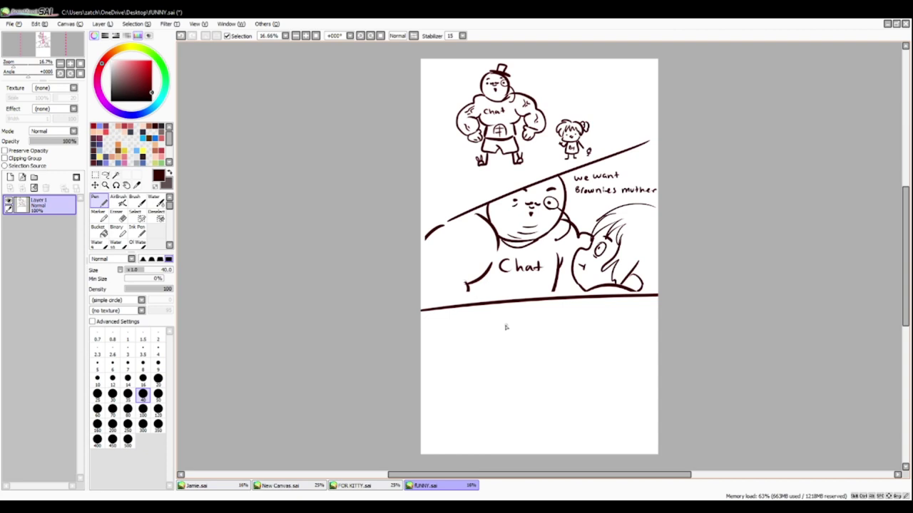
Outline the large head's curve on the third panel's right and a small head with beanie and fringe on its left.
left_click_drag(596, 305, 564, 351)
mouse_move(467, 340)
left_mouse_down()
mouse_move(474, 315)
mouse_move(505, 328)
mouse_move(498, 338)
mouse_move(508, 331)
mouse_move(516, 340)
mouse_move(467, 363)
mouse_move(464, 351)
mouse_move(498, 335)
mouse_move(494, 361)
mouse_move(514, 345)
mouse_move(526, 361)
mouse_move(511, 347)
mouse_move(520, 353)
mouse_move(512, 382)
mouse_move(512, 360)
left_mouse_up()
left_click(485, 367)
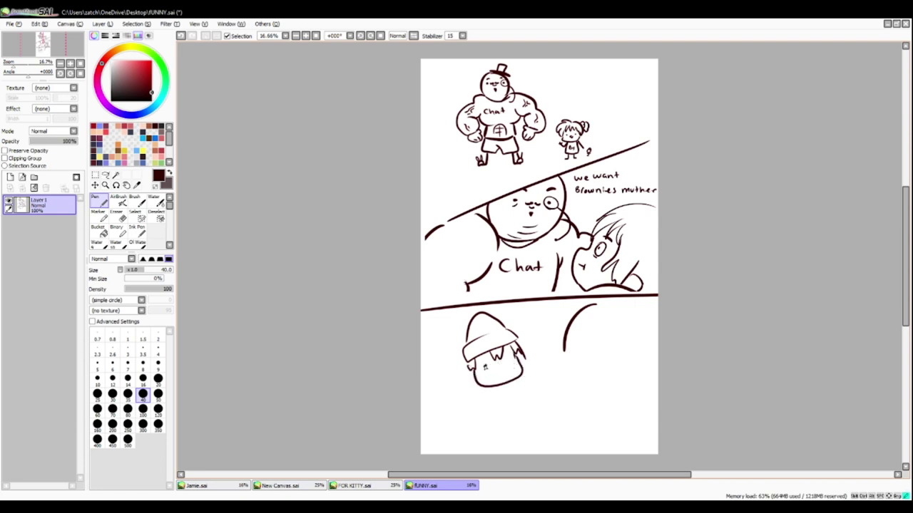
left_click(510, 363)
key("ctrl+z")
mouse_move(480, 364)
left_mouse_down()
mouse_move(487, 372)
mouse_move(511, 367)
left_mouse_up()
left_click(509, 363)
left_click(502, 377)
key("ctrl+z")
key("ctrl+z")
key("ctrl+z")
key("ctrl+z")
Give the beanie-wearing head round eyes, a small mouth and two ears.
mouse_move(483, 363)
left_mouse_down()
mouse_move(513, 357)
mouse_move(505, 365)
left_mouse_up()
mouse_move(475, 373)
left_mouse_down()
mouse_move(467, 385)
mouse_move(479, 389)
left_mouse_up()
left_click_drag(523, 357, 528, 373)
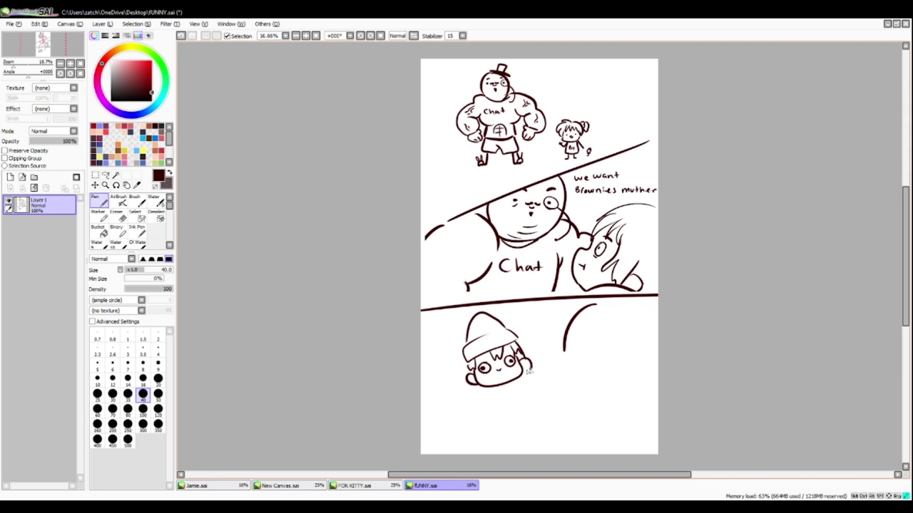
Draw the large head's eye, mouth and chin wrinkles in the third panel, and its bulging shoulder and arm below.
mouse_move(573, 349)
left_mouse_down()
mouse_move(571, 388)
mouse_move(579, 372)
mouse_move(579, 391)
mouse_move(594, 388)
mouse_move(602, 400)
mouse_move(581, 396)
mouse_move(601, 404)
left_mouse_up()
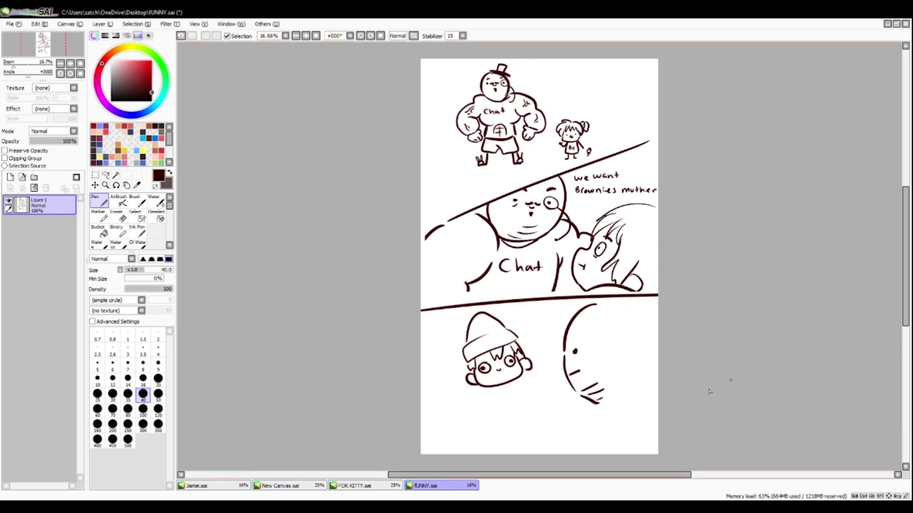
mouse_move(650, 389)
left_mouse_down()
mouse_move(571, 426)
mouse_move(542, 464)
left_mouse_up()
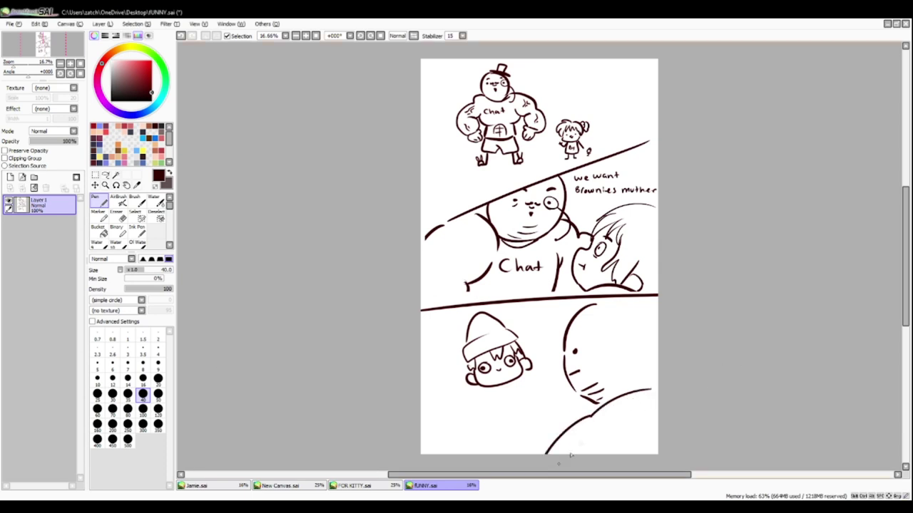
key("ctrl+z")
left_click_drag(647, 383, 526, 457)
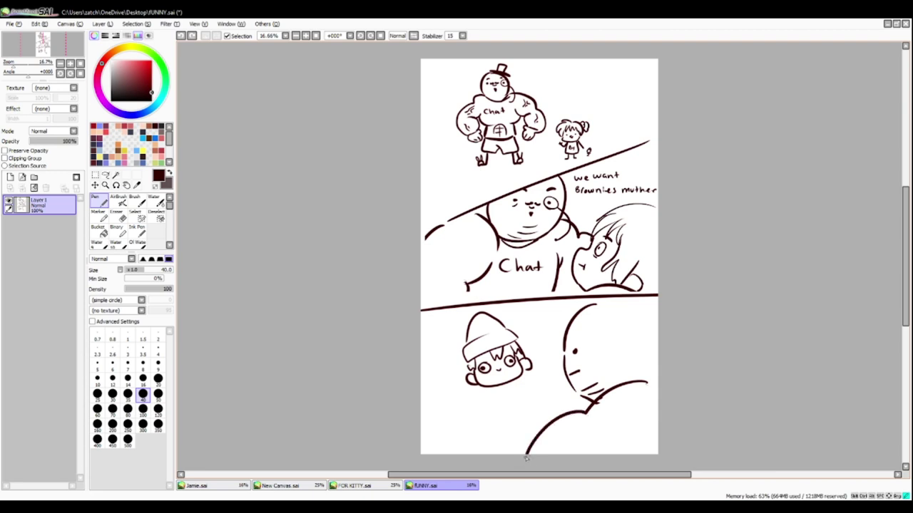
Draw two slanted body lines beneath the beanie-wearing head.
mouse_move(492, 388)
left_mouse_down()
mouse_move(484, 407)
mouse_move(522, 393)
mouse_move(529, 403)
left_mouse_up()
key("ctrl+z")
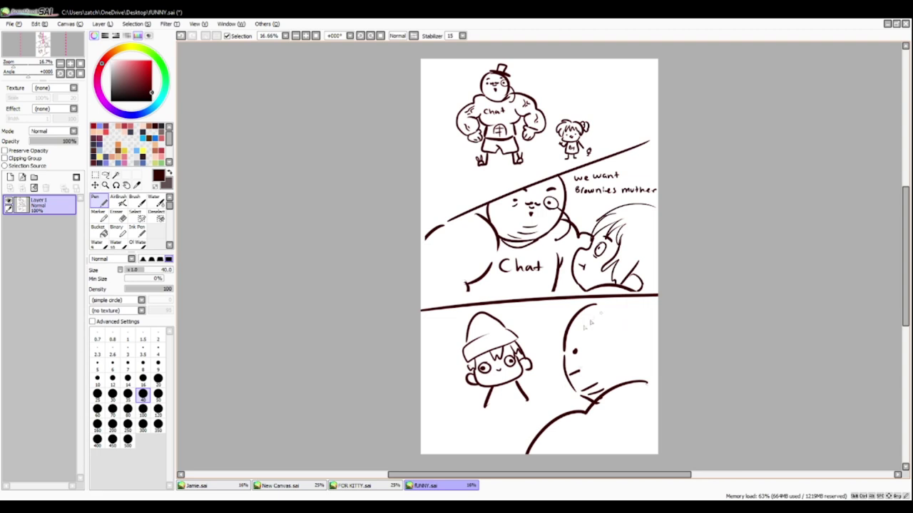
Finish the large head in the third panel with an eye outline, a cheek line and a back-of-head curve.
left_click_drag(576, 345, 615, 395)
left_click_drag(634, 312, 654, 365)
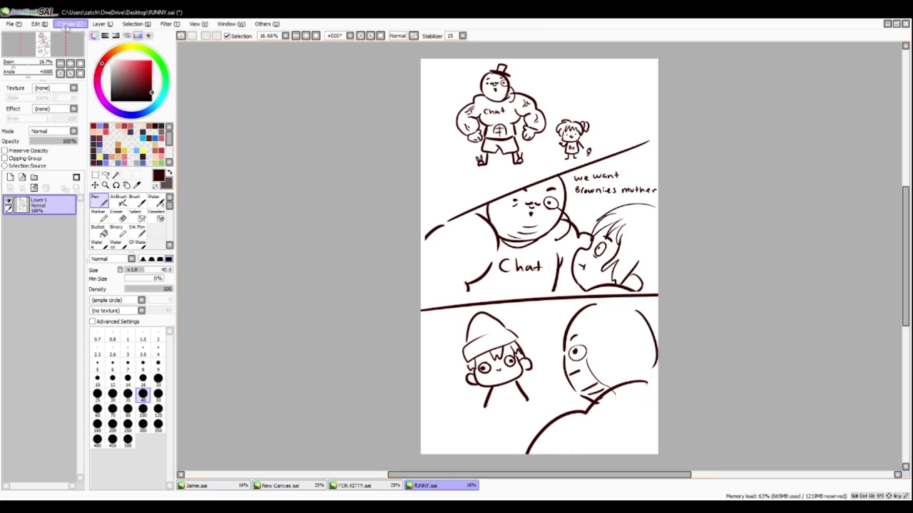
Extend the canvas downward to make room for a fourth panel.
left_click(84, 47)
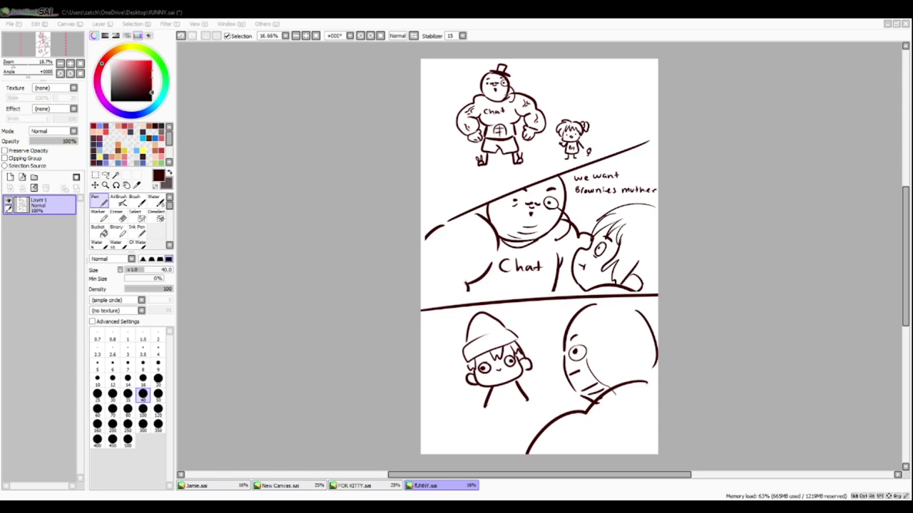
key("Return")
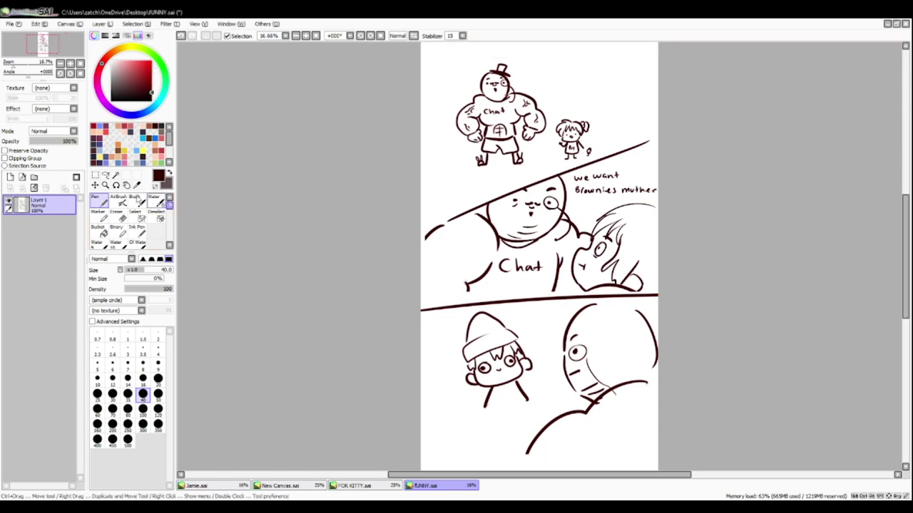
left_click_drag(60, 41, 61, 37)
Move the artwork slightly left within the enlarged canvas.
left_click(95, 186)
left_click_drag(417, 164, 425, 113)
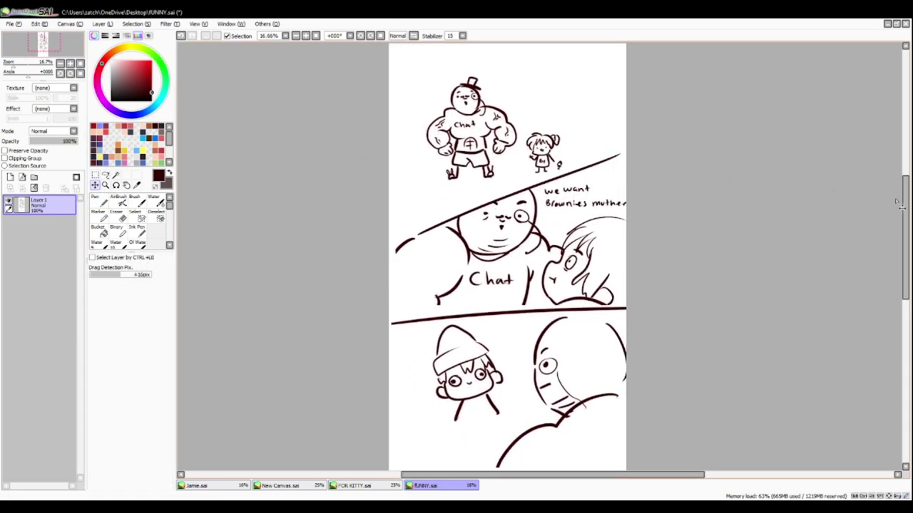
scroll(895, 206, "up", 3)
mouse_move(558, 279)
left_mouse_down()
mouse_move(549, 271)
mouse_move(561, 269)
left_mouse_up()
left_click_drag(903, 254, 908, 291)
Draw a divider line across the canvas beneath the third panel and erase the arm outline that extends below it.
left_click(116, 211)
left_click_drag(508, 338, 490, 356)
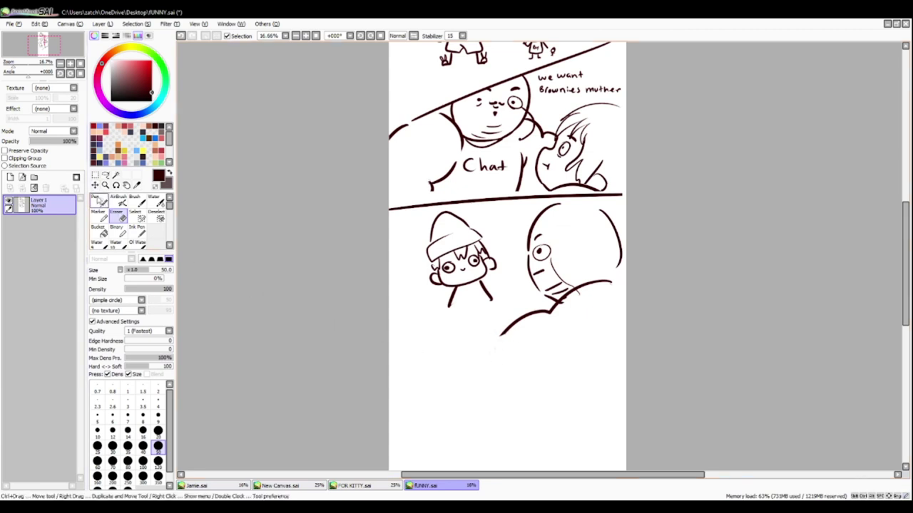
left_click(100, 201)
left_click_drag(412, 318, 607, 328)
key("ctrl+z")
left_click_drag(393, 310, 610, 315)
key("ctrl+z")
left_click_drag(389, 317, 624, 330)
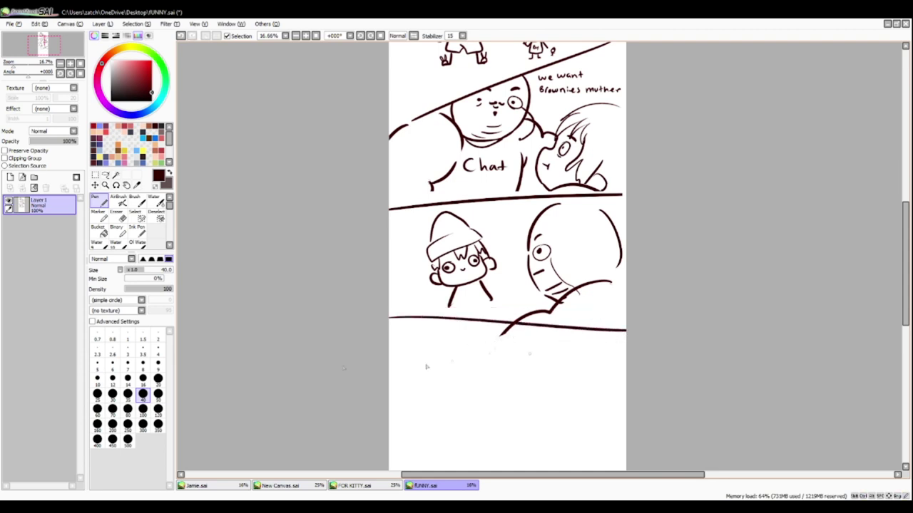
key("e")
mouse_move(495, 330)
left_mouse_down()
mouse_move(514, 332)
mouse_move(505, 338)
left_mouse_up()
key("n")
Outline a round head, a muscular shoulder and an arm with a grabbing fist in the fourth panel.
scroll(877, 242, "down", 3)
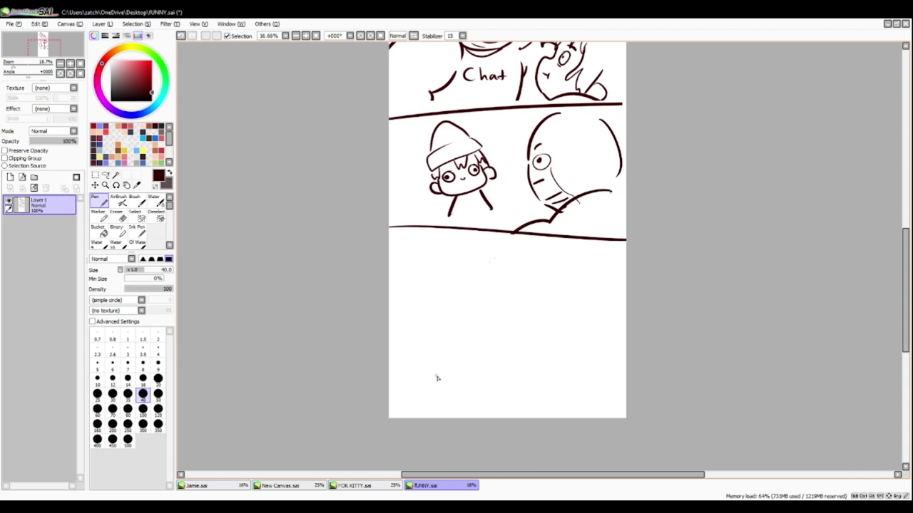
mouse_move(438, 372)
left_mouse_down()
mouse_move(490, 374)
mouse_move(505, 363)
mouse_move(493, 392)
mouse_move(512, 401)
mouse_move(527, 385)
mouse_move(535, 331)
left_mouse_up()
mouse_move(524, 367)
left_mouse_down()
mouse_move(545, 362)
mouse_move(556, 291)
left_mouse_up()
mouse_move(482, 248)
left_mouse_down()
mouse_move(453, 262)
mouse_move(501, 248)
left_mouse_up()
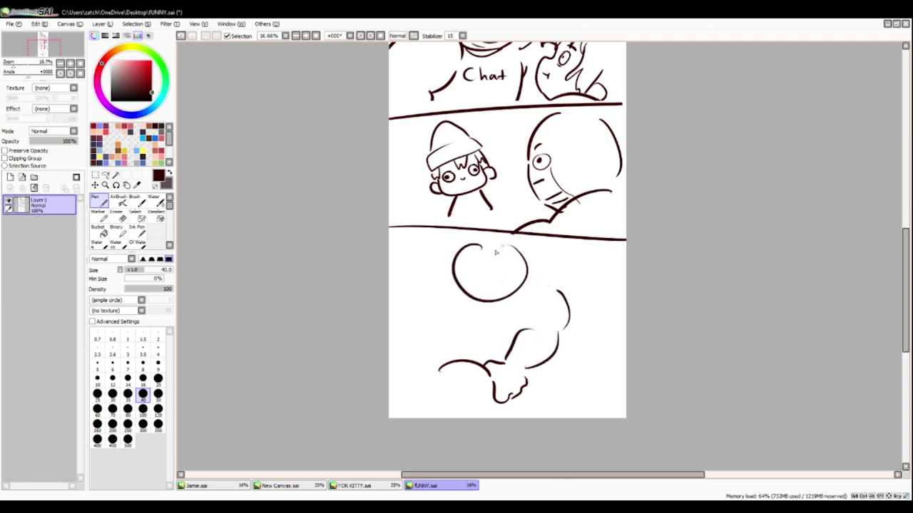
Add dot eyes and a raised arm with a fist to the big figure, and draw the beanie-wearing head pinned upside down below.
left_click(471, 285)
left_click(495, 285)
mouse_move(452, 255)
left_mouse_down()
mouse_move(420, 261)
mouse_move(403, 297)
mouse_move(419, 323)
mouse_move(437, 312)
mouse_move(430, 325)
mouse_move(458, 285)
mouse_move(464, 247)
left_mouse_up()
mouse_move(427, 375)
left_mouse_down()
mouse_move(475, 381)
mouse_move(446, 367)
mouse_move(457, 356)
mouse_move(445, 360)
mouse_move(481, 375)
mouse_move(456, 385)
mouse_move(474, 379)
mouse_move(447, 371)
mouse_move(459, 370)
mouse_move(418, 401)
mouse_move(420, 418)
mouse_move(495, 399)
left_mouse_up()
key("ctrl+z")
left_click(481, 374)
key("ctrl+z")
key("ctrl+z")
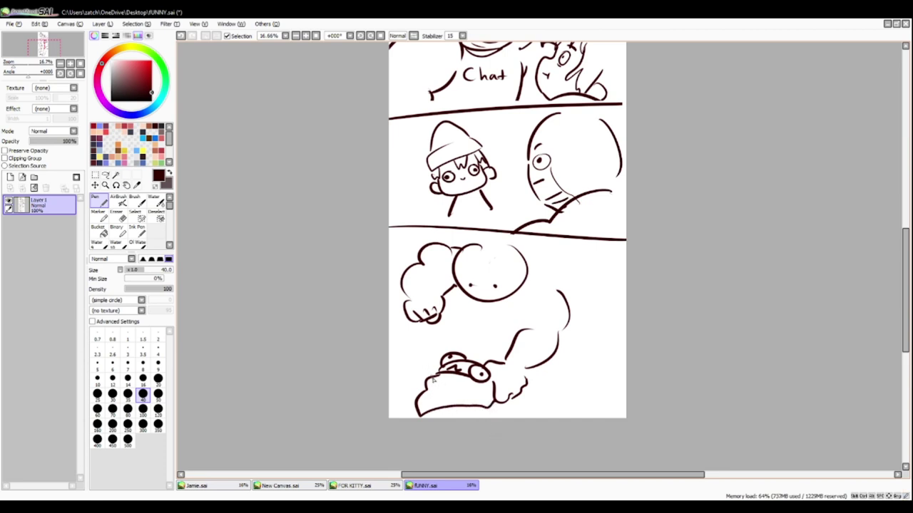
Give the big figure a round eye, a mouth and a collar, write "Chat" on its chest, and close the head's top.
mouse_move(497, 279)
left_mouse_down()
mouse_move(491, 289)
mouse_move(534, 288)
left_mouse_up()
mouse_move(480, 292)
left_mouse_down()
mouse_move(476, 318)
mouse_move(510, 324)
mouse_move(478, 313)
mouse_move(489, 314)
left_mouse_up()
left_click_drag(496, 309, 502, 318)
left_click_drag(498, 309, 508, 309)
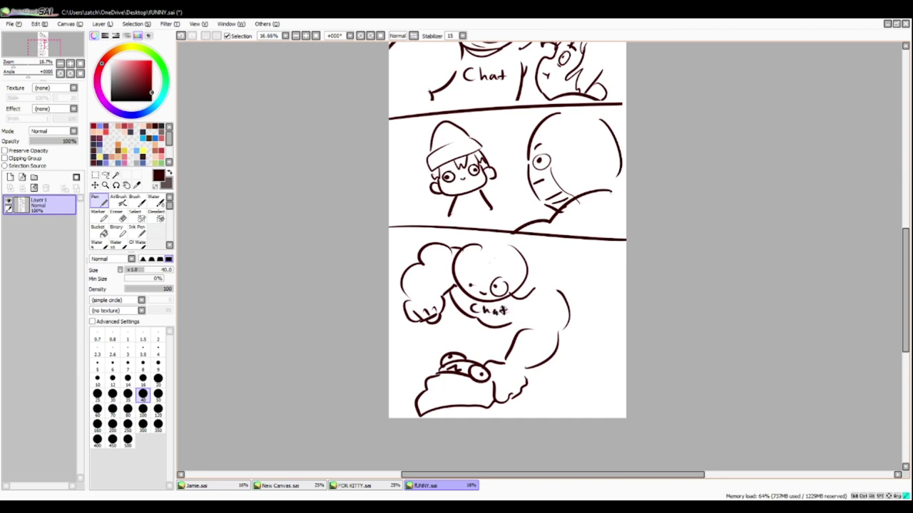
left_click_drag(474, 250, 519, 259)
Draw the big figure's crouching legs and feet, and add its far shoulder line.
mouse_move(408, 325)
left_mouse_down()
mouse_move(431, 371)
mouse_move(435, 352)
mouse_move(467, 333)
left_mouse_up()
key("ctrl+z")
mouse_move(434, 360)
left_mouse_down()
mouse_move(451, 338)
mouse_move(468, 335)
mouse_move(493, 367)
mouse_move(467, 344)
mouse_move(487, 351)
left_mouse_up()
mouse_move(535, 373)
left_mouse_down()
mouse_move(571, 356)
mouse_move(552, 358)
left_mouse_up()
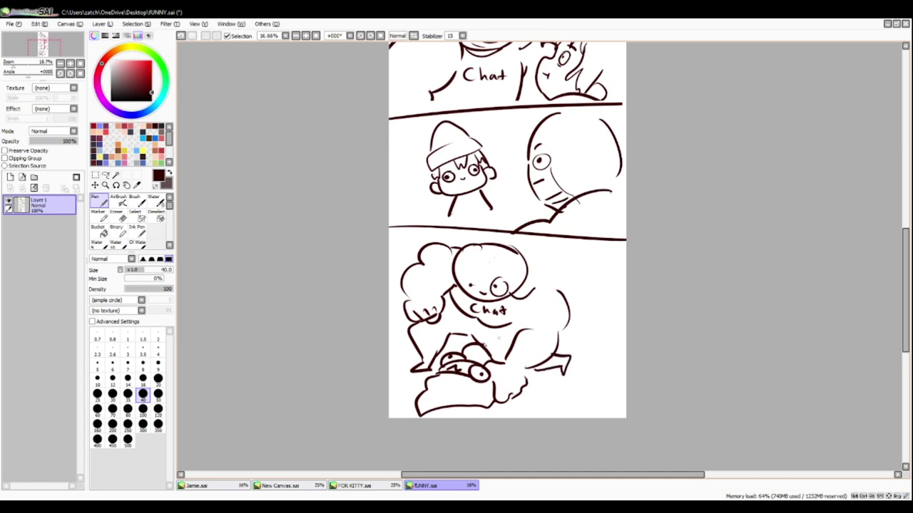
left_click_drag(540, 274, 560, 289)
Select the whole fourth-panel drawing, move it right, and deselect it.
left_click(140, 216)
mouse_move(557, 394)
left_mouse_down()
mouse_move(431, 421)
mouse_move(397, 416)
mouse_move(392, 374)
mouse_move(541, 312)
mouse_move(393, 305)
mouse_move(425, 286)
mouse_move(514, 276)
mouse_move(425, 274)
mouse_move(446, 259)
mouse_move(497, 259)
mouse_move(543, 268)
mouse_move(593, 328)
left_mouse_up()
left_click(95, 184)
left_click_drag(548, 350, 583, 342)
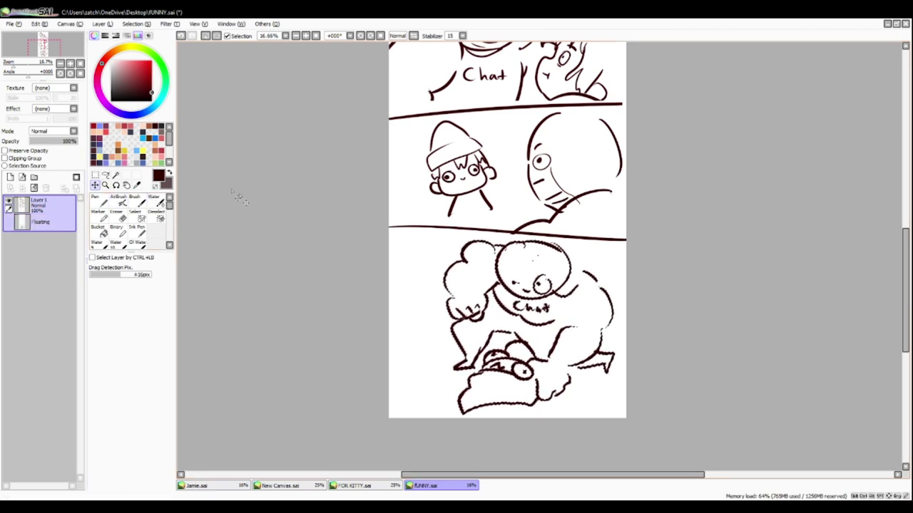
left_click(100, 201)
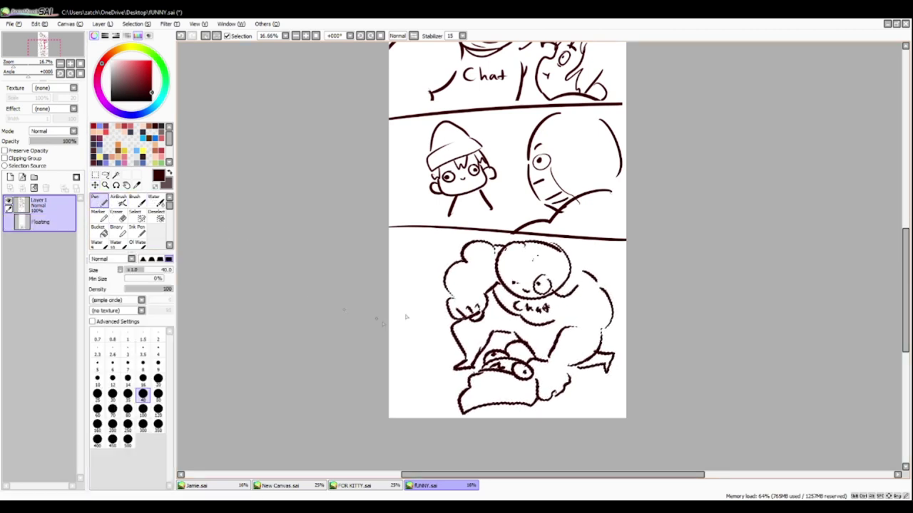
left_click(95, 175)
key("ctrl+d")
left_click(100, 202)
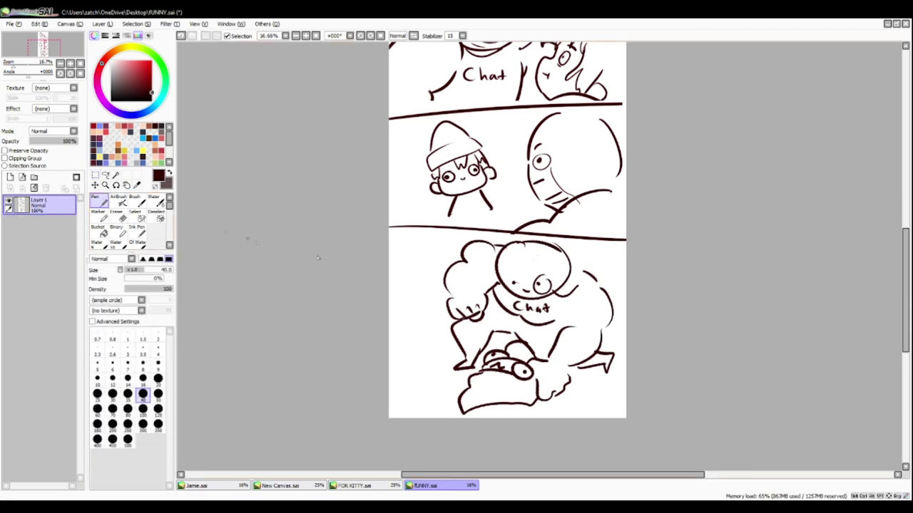
Draw short motion lines beside and above the big figure's raised arm.
mouse_move(447, 250)
left_mouse_down()
mouse_move(443, 277)
mouse_move(439, 270)
left_mouse_up()
left_click_drag(436, 261, 435, 271)
key("ctrl+z")
key("ctrl+z")
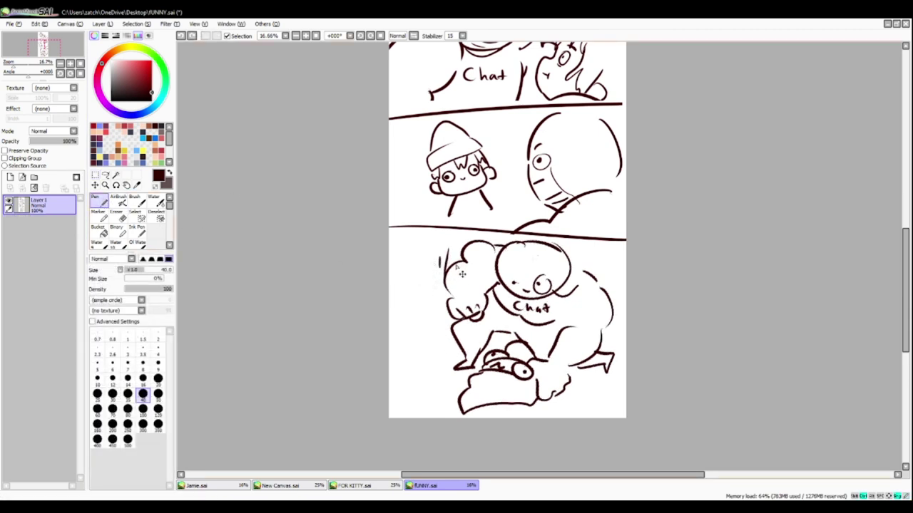
left_click_drag(459, 238, 461, 241)
Draw the small girl's head with a ragged fringe and half-closed eyes beside the raised arm.
mouse_move(398, 278)
left_mouse_down()
mouse_move(418, 268)
mouse_move(436, 273)
mouse_move(394, 291)
mouse_move(418, 280)
mouse_move(441, 283)
mouse_move(402, 300)
mouse_move(418, 313)
mouse_move(441, 305)
mouse_move(439, 288)
mouse_move(415, 293)
mouse_move(433, 288)
left_mouse_up()
key("ctrl+z")
left_click(416, 296)
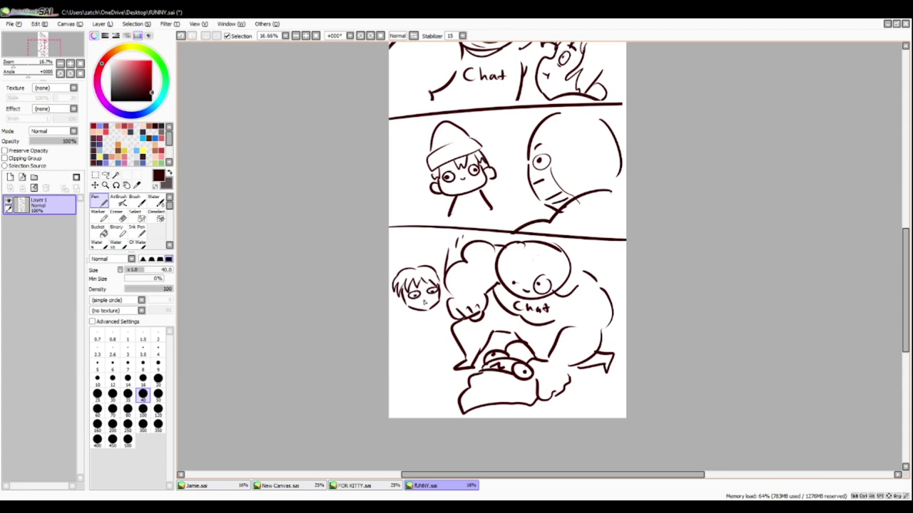
key("ctrl+z")
key("ctrl+y")
Give the small girl an ear and a hair bun, and draw her shirt and legs.
left_click_drag(436, 296, 444, 302)
left_click_drag(422, 271, 442, 261)
mouse_move(418, 305)
left_mouse_down()
mouse_move(415, 328)
mouse_move(439, 314)
mouse_move(421, 320)
mouse_move(432, 325)
mouse_move(428, 316)
mouse_move(438, 317)
mouse_move(414, 328)
mouse_move(416, 338)
mouse_move(437, 347)
left_mouse_up()
key("ctrl+z")
key("ctrl+z")
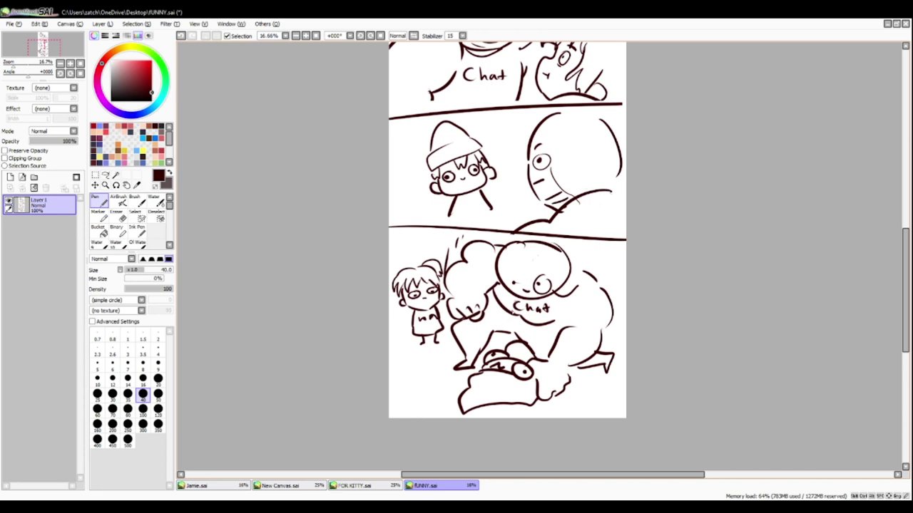
Add missing contour lines to the big figure's chest, bent leg and upper arm in the fourth panel.
left_click_drag(488, 296, 482, 293)
left_click_drag(478, 320, 553, 351)
left_click_drag(562, 308, 554, 332)
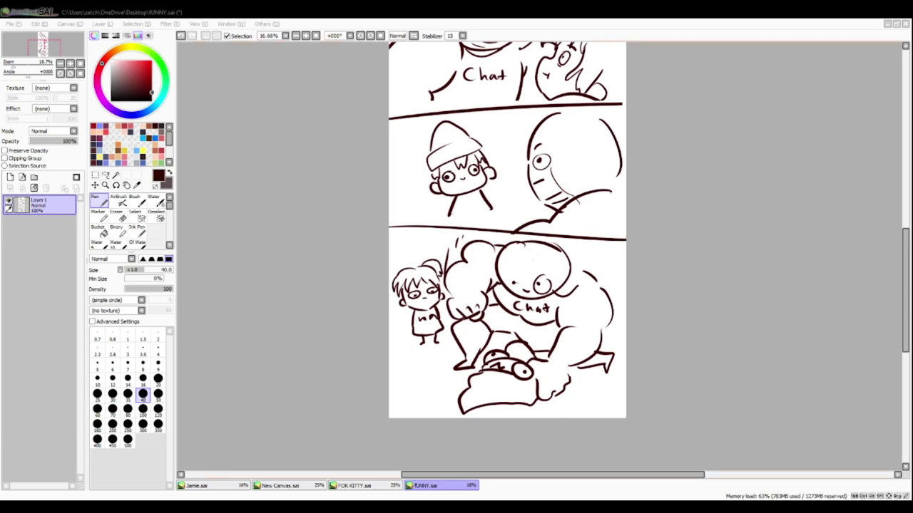
Draw a waving hand on the beanie-wearing character in the third panel and reshape the other side of the body.
left_click_drag(448, 207, 427, 211)
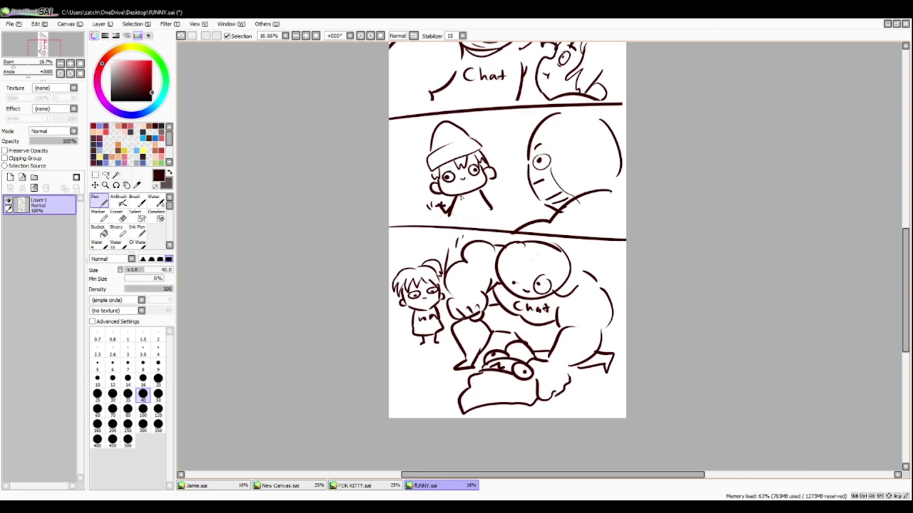
left_click_drag(485, 201, 491, 221)
Draw red marks on the raised fist's knuckles and on the pinned face in the fourth panel.
left_click(156, 150)
left_click_drag(453, 315, 478, 308)
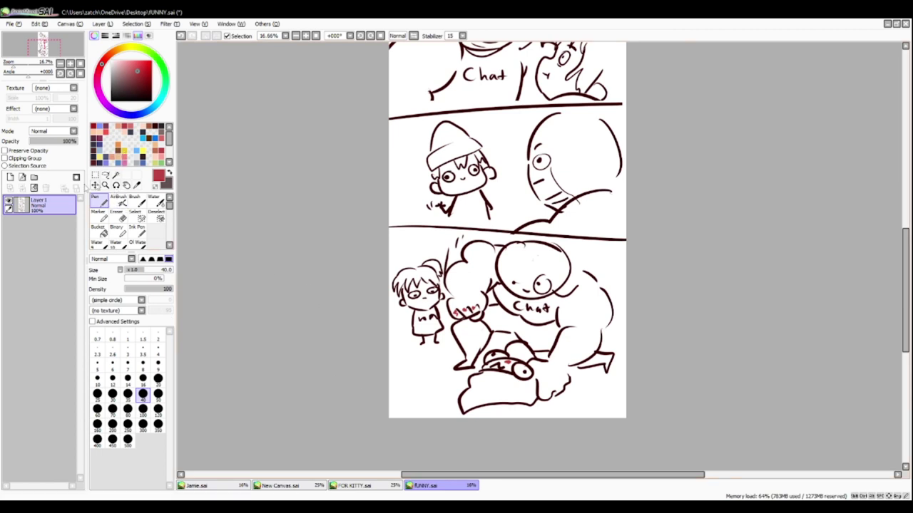
Add a new layer and paint a dark shadow over the big figure's lower face and torso with a size 350 brush.
left_click(10, 177)
left_click_drag(148, 87, 111, 102)
left_click(158, 125)
left_click(157, 424)
mouse_move(531, 278)
left_mouse_down()
mouse_move(486, 284)
mouse_move(536, 307)
mouse_move(488, 325)
mouse_move(519, 324)
mouse_move(540, 338)
mouse_move(542, 304)
mouse_move(550, 315)
mouse_move(560, 301)
mouse_move(549, 332)
left_mouse_up()
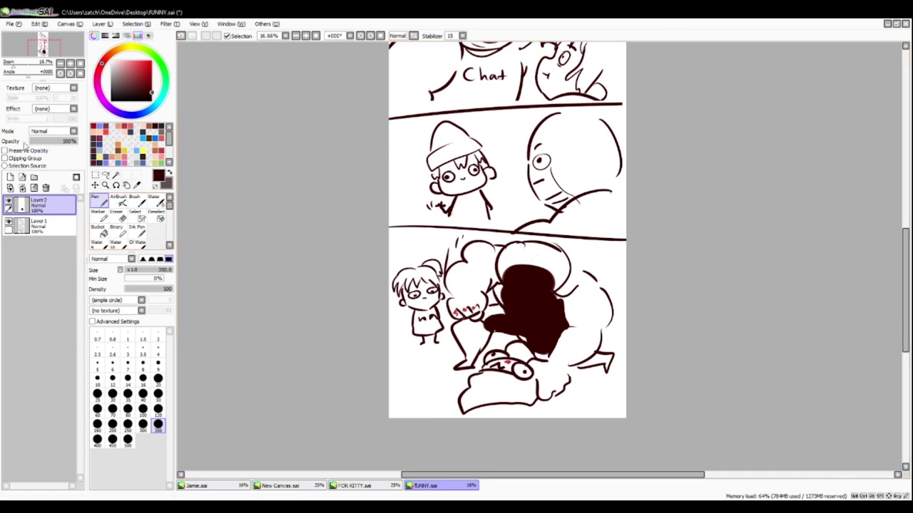
Set the shadow layer's opacity to 50% and shade the bent knee and the small girl's face with a size 50 brush.
left_click(52, 141)
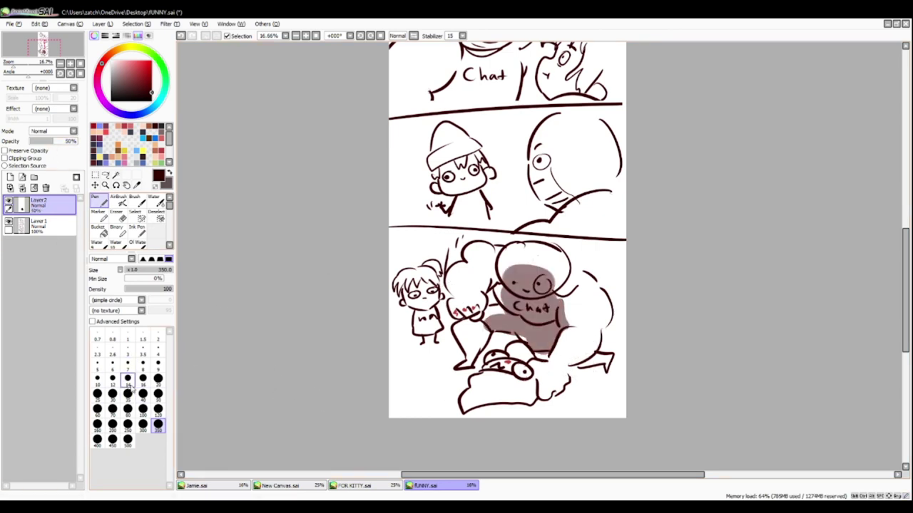
left_click(158, 394)
mouse_move(486, 327)
left_mouse_down()
mouse_move(485, 349)
mouse_move(489, 336)
left_mouse_up()
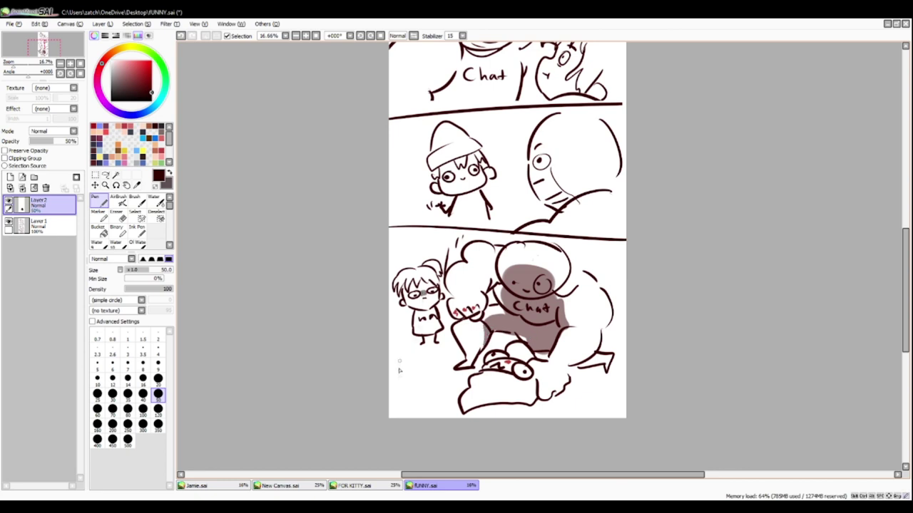
Write "Pog" on the beanie-wearing character's shirt on Layer 1, and set the shadow layer's opacity to 45%.
left_click(39, 224)
mouse_move(462, 204)
left_mouse_down()
mouse_move(462, 214)
mouse_move(469, 209)
mouse_move(475, 216)
left_mouse_up()
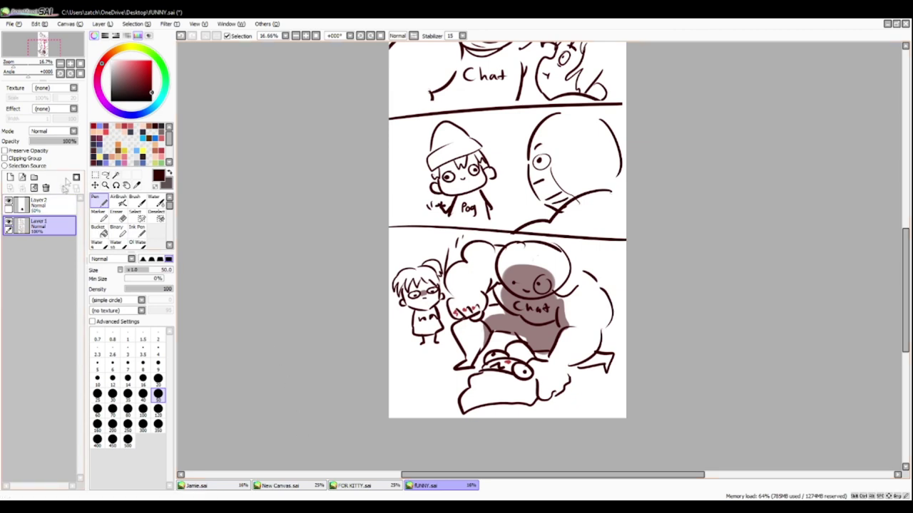
left_click(39, 204)
left_click_drag(57, 142, 53, 147)
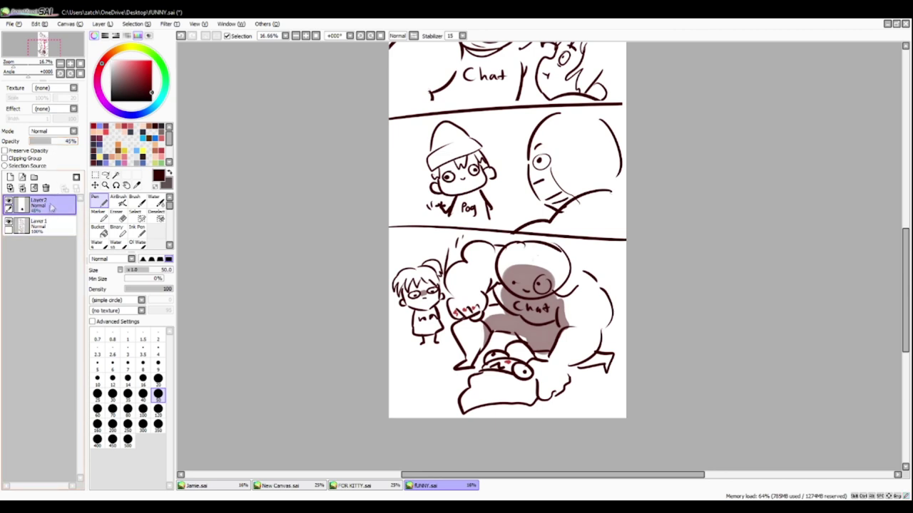
Add hatching to the raised forearm and fist on Layer 1, and touch up the grabbing hand and front foot.
left_click(39, 224)
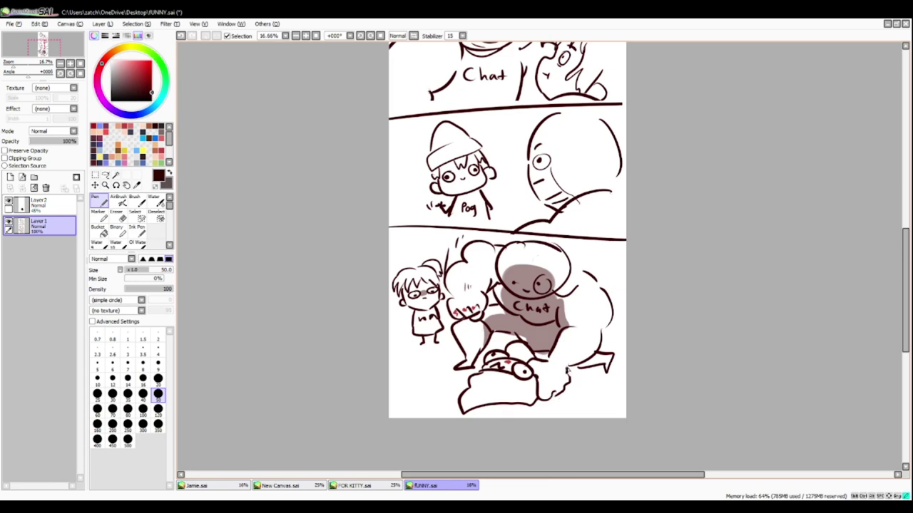
mouse_move(460, 300)
left_mouse_down()
mouse_move(455, 307)
mouse_move(477, 300)
left_mouse_up()
left_click_drag(462, 365, 470, 362)
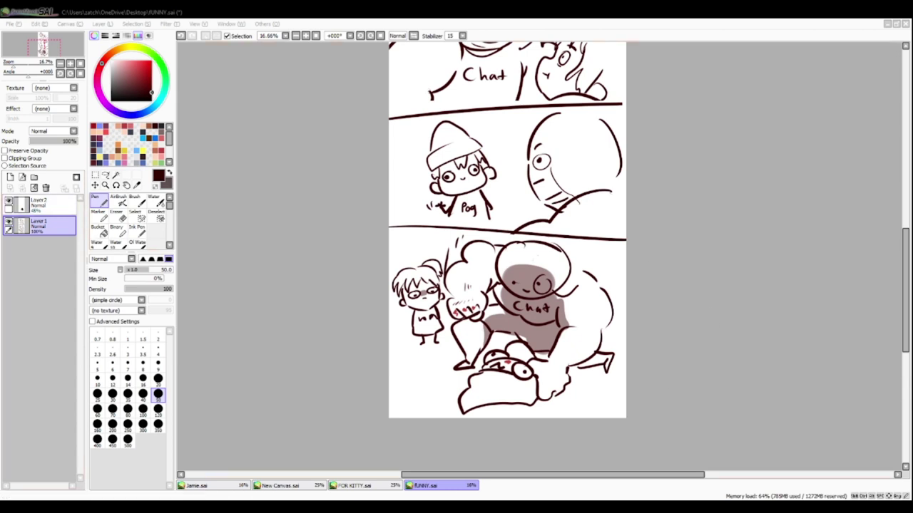
Paint a size 120 shadow border around the third panel's large head and shoulder on Layer 2, and bucket-fill the inside.
left_click(40, 205)
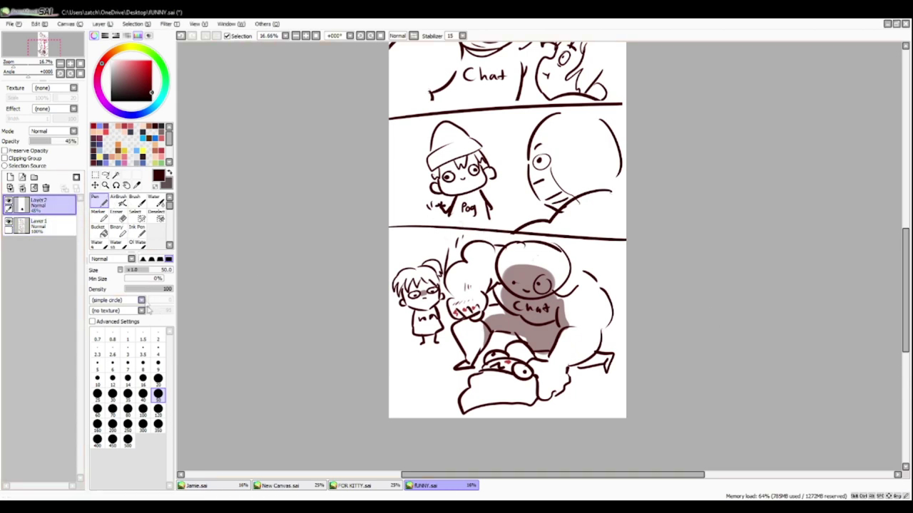
left_click(157, 409)
left_click_drag(531, 162, 531, 163)
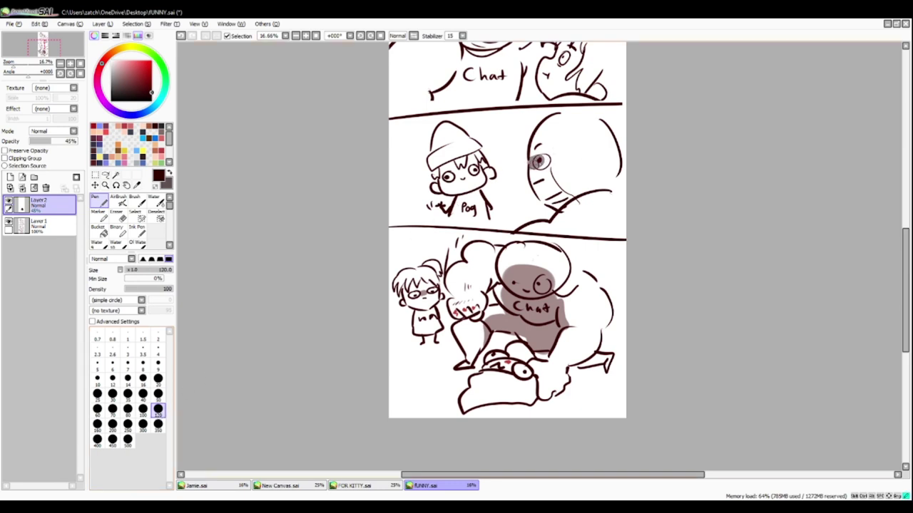
mouse_move(562, 115)
left_mouse_down()
mouse_move(532, 173)
mouse_move(534, 188)
mouse_move(561, 214)
mouse_move(550, 225)
mouse_move(515, 229)
mouse_move(632, 233)
left_mouse_up()
mouse_move(557, 112)
left_mouse_down()
mouse_move(587, 114)
mouse_move(608, 131)
mouse_move(617, 178)
mouse_move(637, 193)
mouse_move(638, 219)
mouse_move(614, 231)
left_mouse_up()
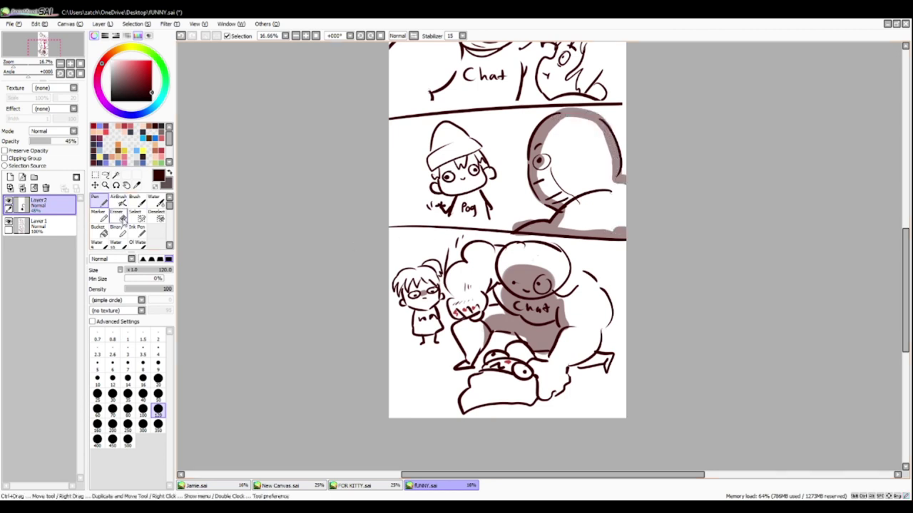
left_click(98, 228)
left_click(611, 211)
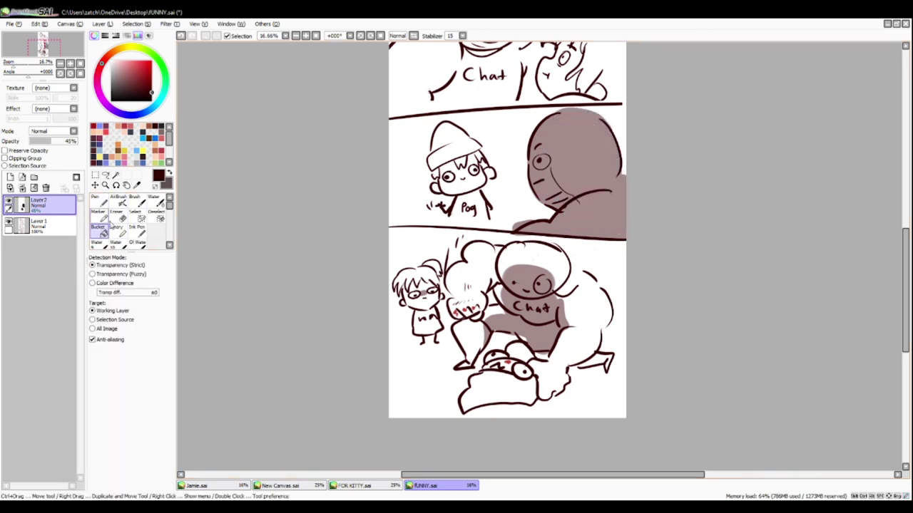
Erase the shadow spilling outside the large head's crown and the shoulder outline in the third panel.
key("e")
left_click_drag(507, 228, 533, 223)
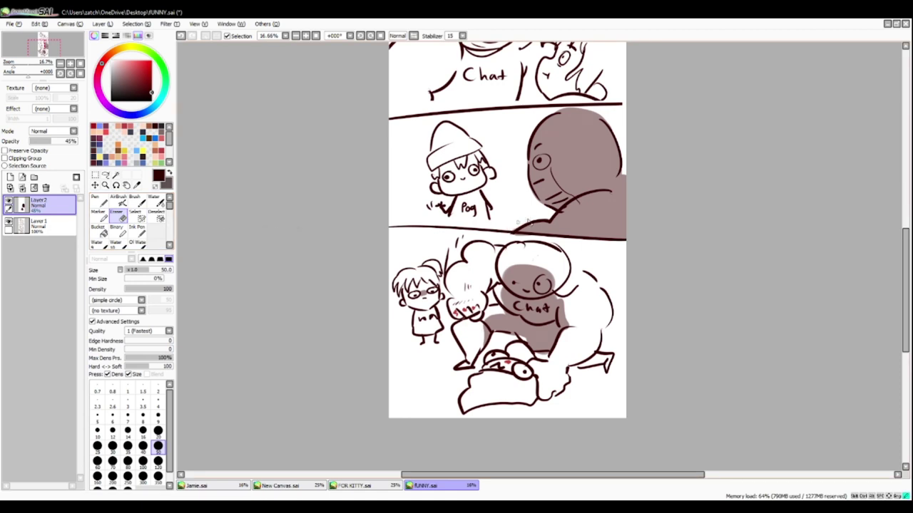
left_click_drag(561, 117, 611, 125)
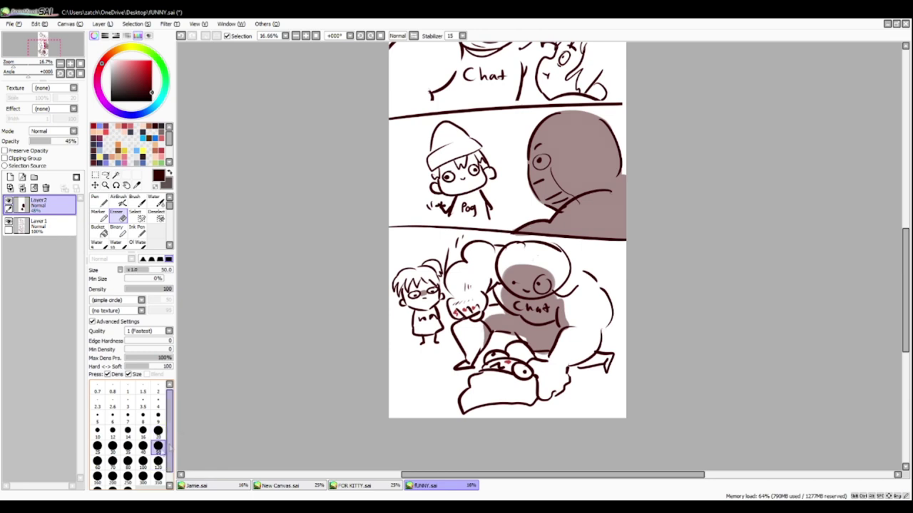
Erase a light strip from the shadow along the large head's face and the shoulder edge with a size 120 eraser.
left_click(157, 461)
left_click_drag(548, 117, 543, 194)
mouse_move(536, 159)
left_mouse_down()
mouse_move(554, 203)
mouse_move(535, 184)
mouse_move(557, 207)
mouse_move(557, 226)
mouse_move(515, 227)
mouse_move(521, 250)
mouse_move(568, 282)
mouse_move(583, 227)
mouse_move(515, 236)
left_mouse_up()
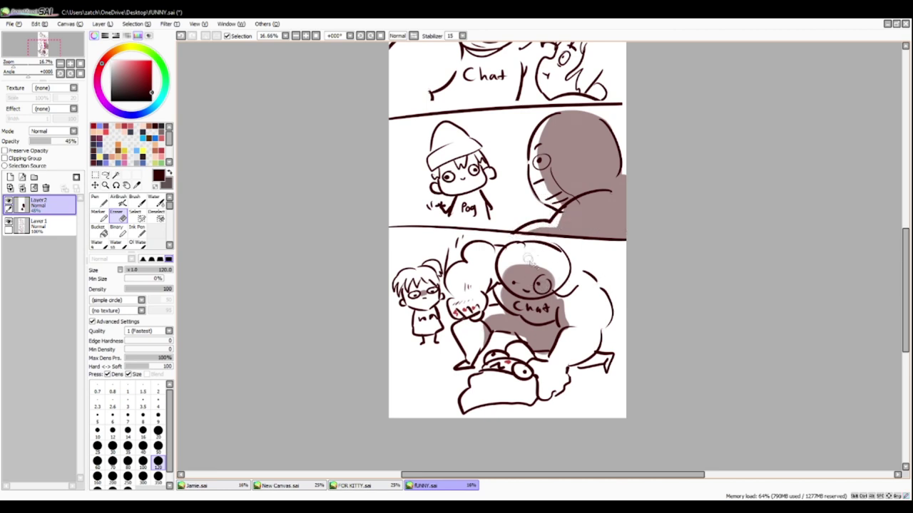
left_click_drag(906, 232, 905, 189)
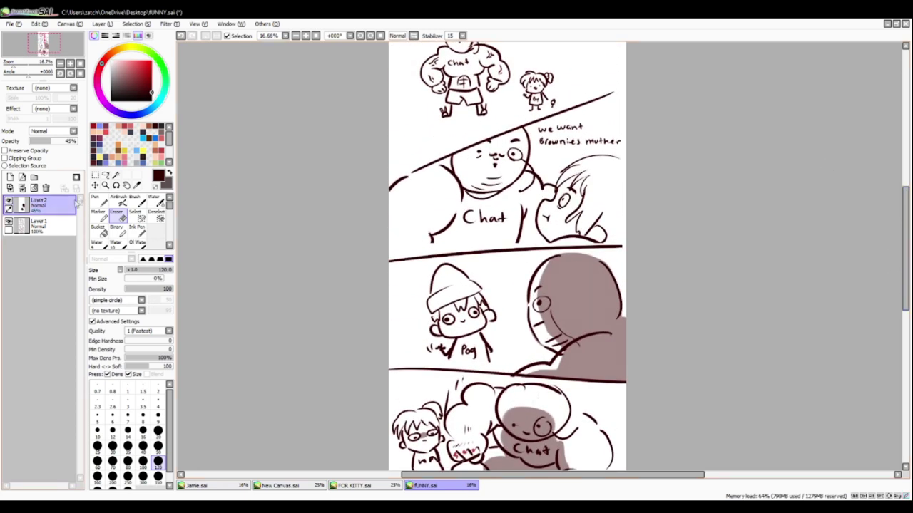
Shade the Chat character's forehead, cheeks and chin folds in the second panel with the size 120 pen on Layer 2.
left_click(100, 200)
left_click_drag(507, 152, 492, 151)
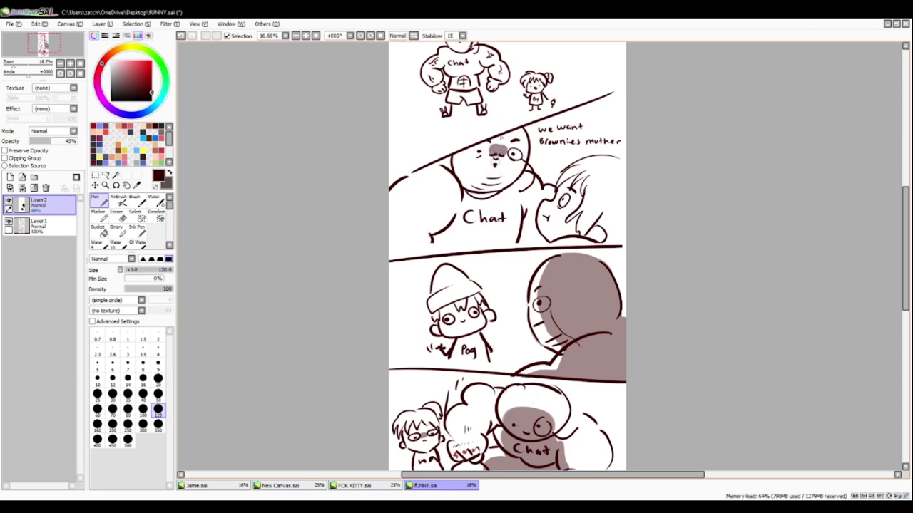
key("ctrl+z")
mouse_move(502, 149)
left_mouse_down()
mouse_move(485, 178)
mouse_move(492, 164)
mouse_move(479, 155)
mouse_move(512, 165)
mouse_move(491, 194)
left_mouse_up()
key("ctrl+z")
key("ctrl+z")
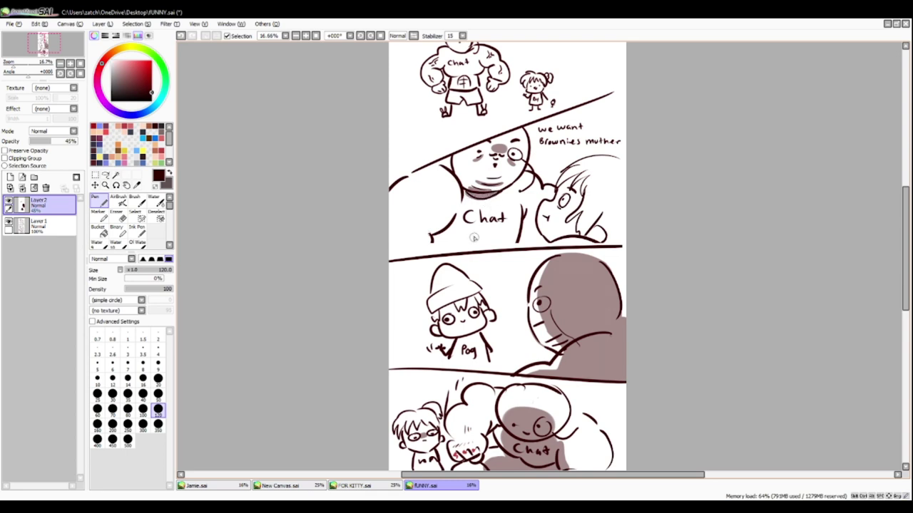
Paint shadows under Chat's arm folds and along the side of the torso in the second panel, and shade around the girl's eye.
mouse_move(457, 214)
left_mouse_down()
mouse_move(443, 231)
mouse_move(411, 233)
mouse_move(435, 251)
left_mouse_up()
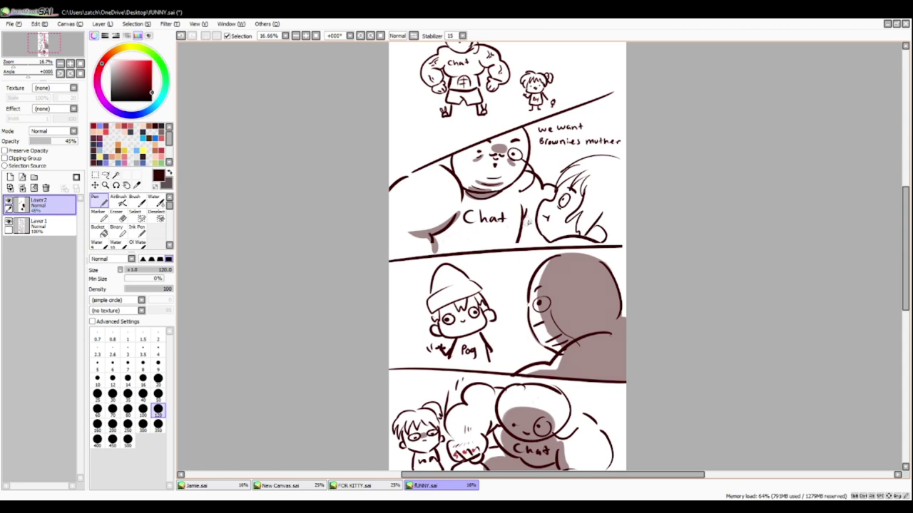
left_click_drag(519, 203, 506, 246)
mouse_move(520, 206)
left_mouse_down()
mouse_move(508, 242)
mouse_move(526, 213)
mouse_move(535, 235)
mouse_move(515, 242)
mouse_move(515, 232)
mouse_move(538, 239)
left_mouse_up()
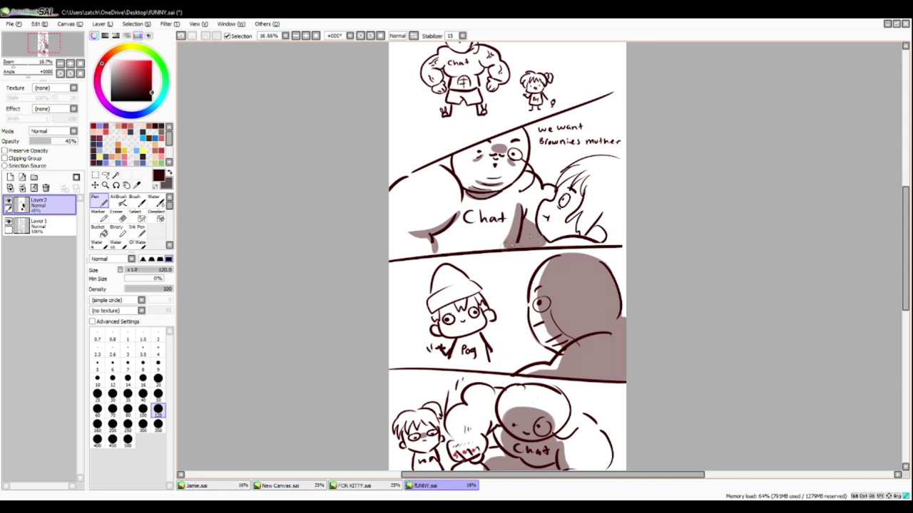
left_click_drag(558, 201, 556, 221)
left_click_drag(431, 243, 433, 255)
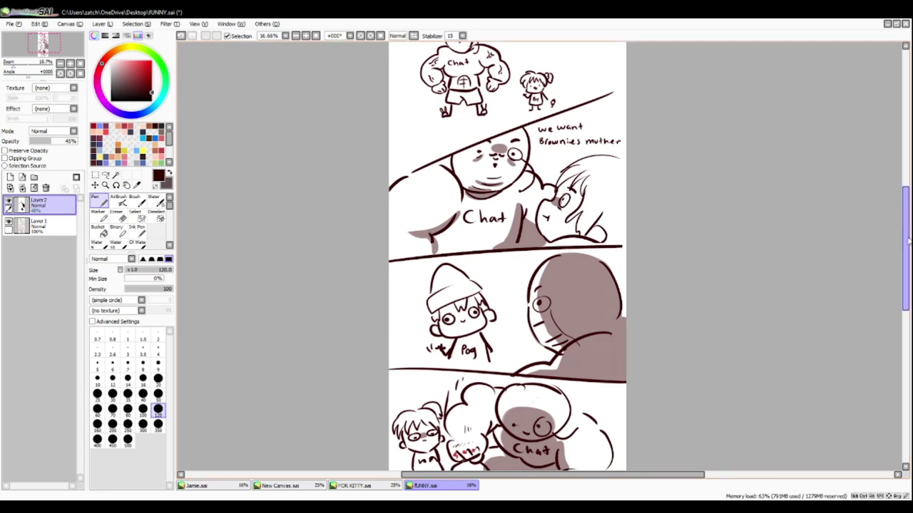
Add small shadows to the muscular Chat character's face and body in the first panel on Layer 2.
scroll(507, 257, "up", 3)
left_click_drag(450, 133, 471, 139)
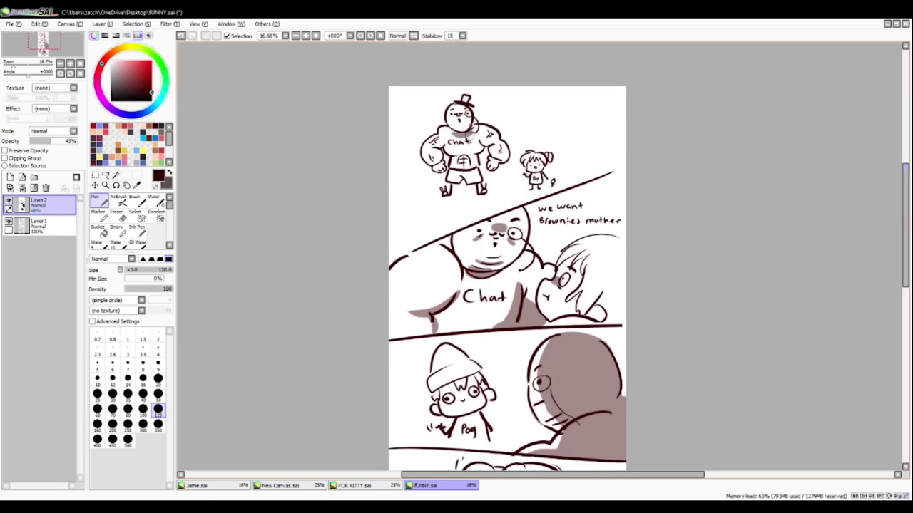
key("ctrl+z")
mouse_move(460, 129)
left_mouse_down()
mouse_move(471, 136)
mouse_move(432, 148)
left_mouse_up()
Erase and redraw the large head's facial features and monocle in the third panel on Layer 1, and add a moustache to Chat's fourth-panel face.
key("e")
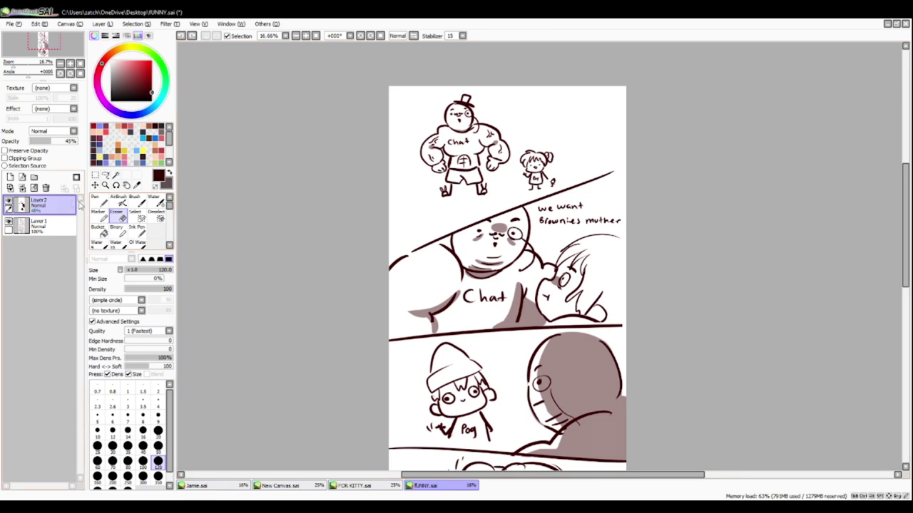
left_click(57, 226)
left_click_drag(545, 385, 543, 386)
key("ctrl+z")
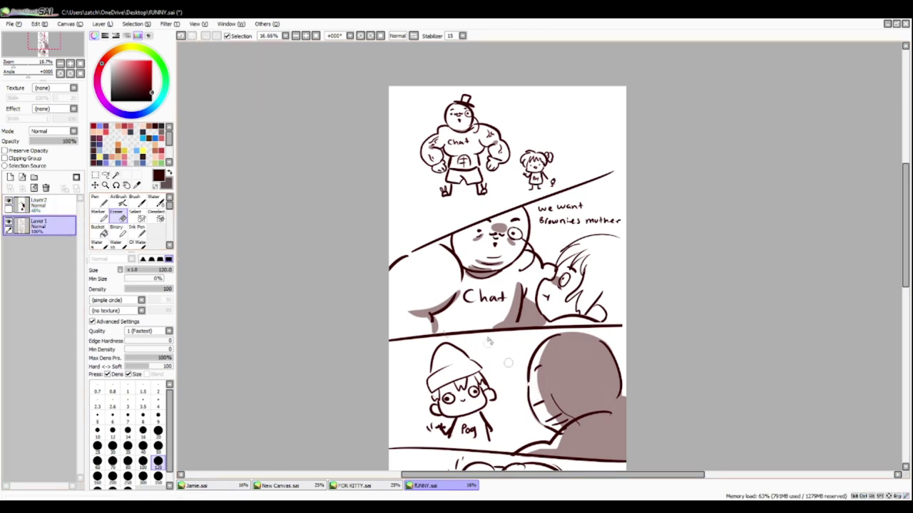
key("n")
mouse_move(530, 392)
left_mouse_down()
mouse_move(540, 390)
mouse_move(538, 409)
left_mouse_up()
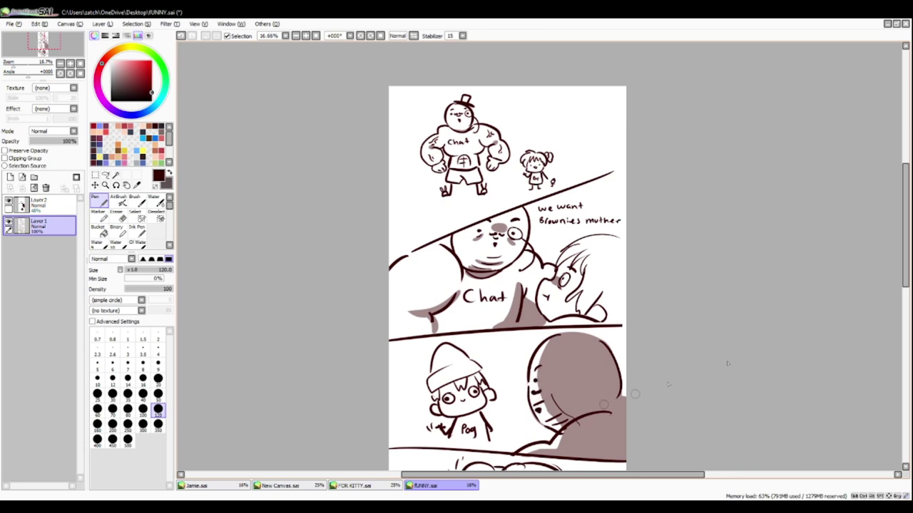
left_click_drag(549, 378, 543, 391)
scroll(781, 338, "down", 3)
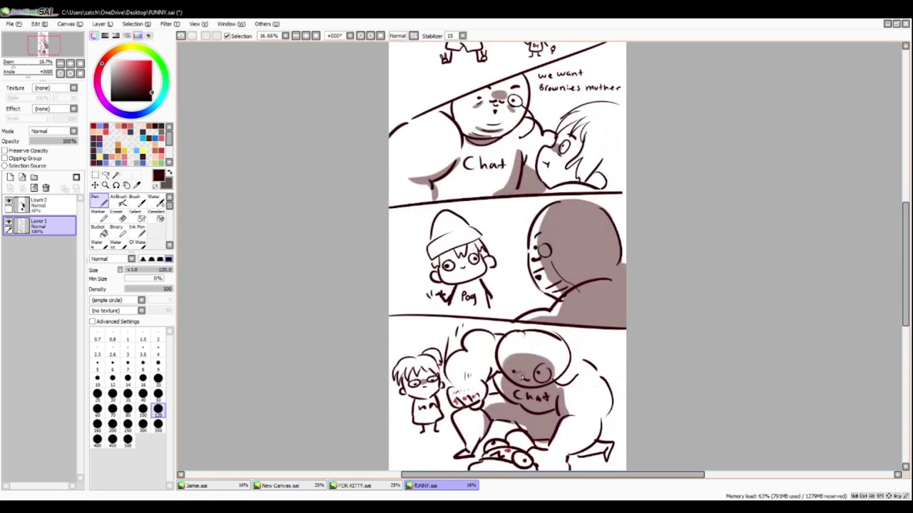
left_click_drag(528, 377, 533, 378)
Erase the beanie's tall pointed top in the third panel and redraw it as a lower, rounded crown.
left_click(116, 214)
mouse_move(463, 223)
left_mouse_down()
mouse_move(446, 214)
mouse_move(432, 238)
mouse_move(465, 227)
left_mouse_up()
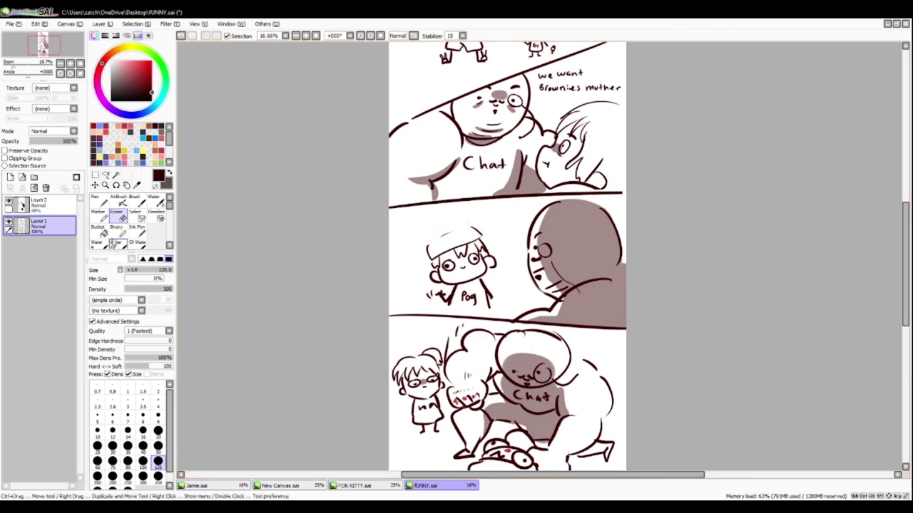
left_click(102, 201)
mouse_move(463, 228)
left_mouse_down()
mouse_move(448, 216)
mouse_move(421, 241)
mouse_move(431, 243)
mouse_move(427, 229)
mouse_move(446, 216)
mouse_move(467, 220)
mouse_move(468, 229)
mouse_move(456, 229)
mouse_move(469, 232)
left_mouse_up()
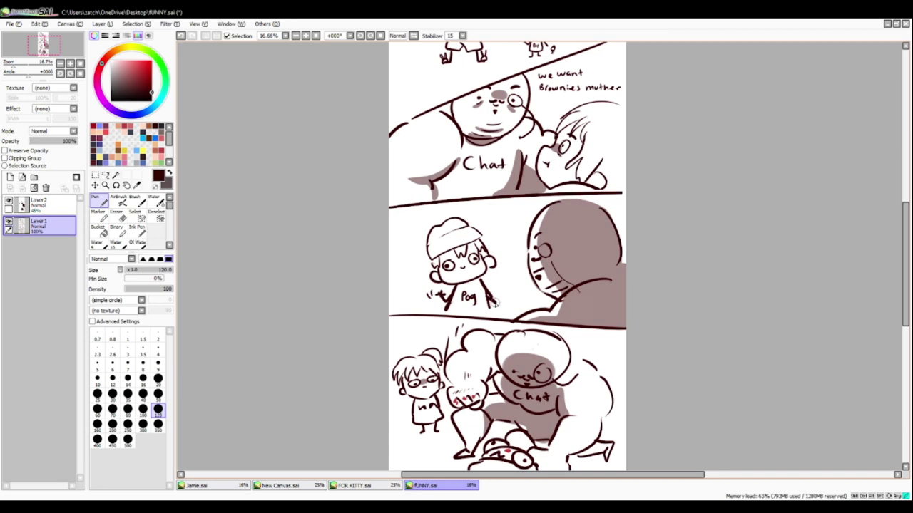
Draw vertical hatching lines over the shaded face and torso of the Chat character in the fourth panel.
scroll(883, 274, "down", 3)
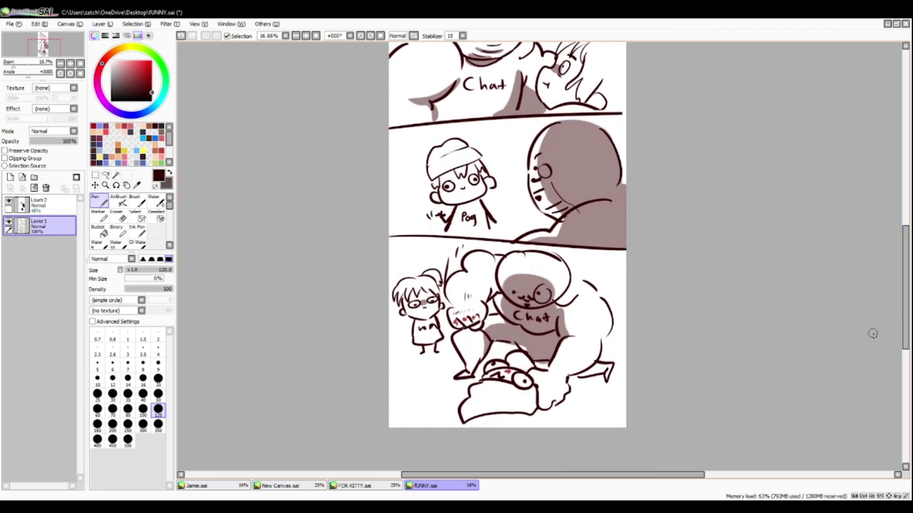
mouse_move(519, 288)
left_mouse_down()
mouse_move(537, 298)
mouse_move(514, 294)
left_mouse_up()
left_click_drag(512, 327, 514, 342)
left_click_drag(518, 328, 518, 345)
left_click_drag(522, 329, 529, 360)
left_click_drag(535, 336, 541, 359)
mouse_move(547, 335)
left_mouse_down()
mouse_move(547, 356)
mouse_move(553, 350)
left_mouse_up()
left_click_drag(557, 329, 558, 353)
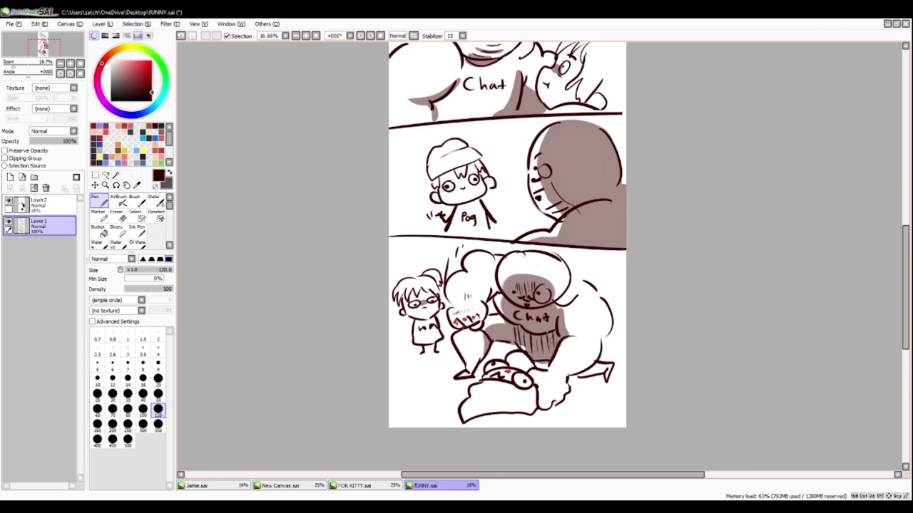
Draw vertical hatching lines over the shaded large head and shoulder in the third panel.
left_click_drag(562, 138, 566, 184)
mouse_move(571, 127)
left_mouse_down()
mouse_move(578, 187)
mouse_move(580, 166)
left_mouse_up()
left_click_drag(586, 141, 592, 177)
left_click_drag(596, 151, 597, 177)
left_click_drag(583, 213, 587, 245)
left_click_drag(599, 216, 608, 248)
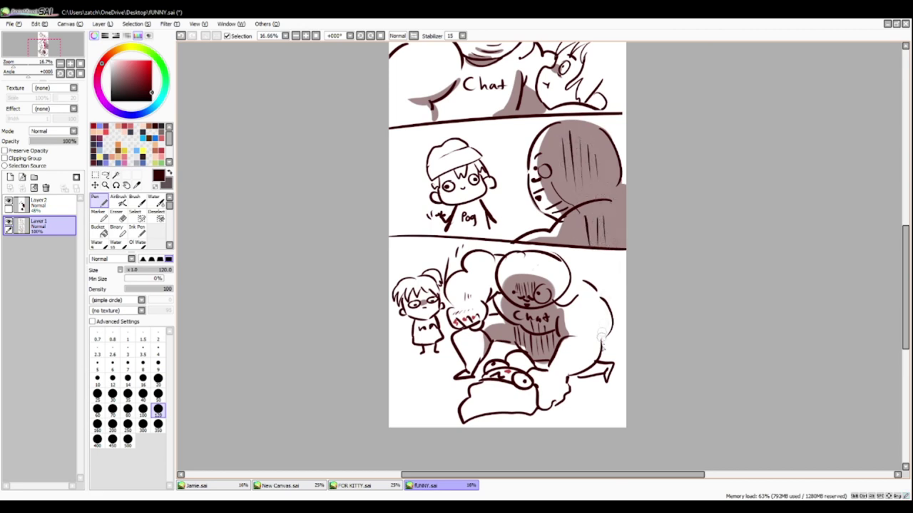
Write "Hi" in a speech bubble beside the beanie character, and touch up the outer end of the girl's hair in the second panel.
left_click(80, 63)
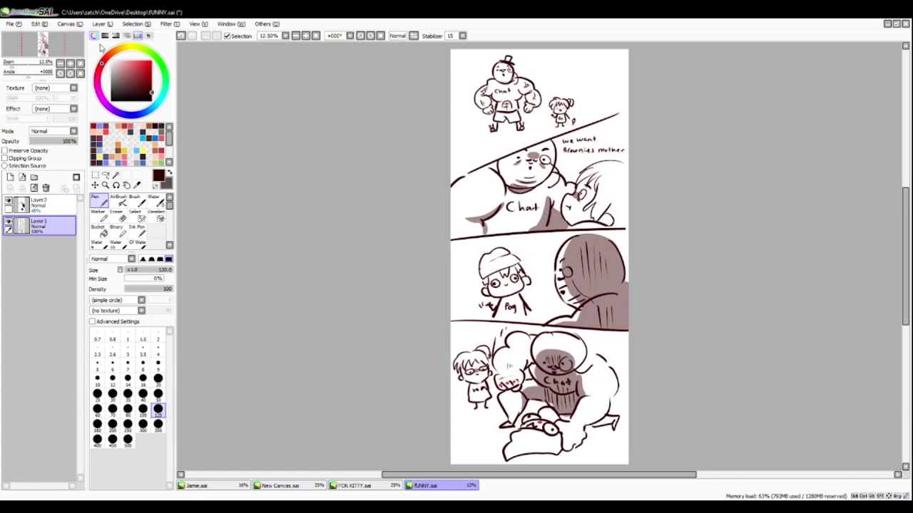
left_click_drag(461, 270, 460, 278)
left_click_drag(460, 275, 466, 274)
mouse_move(466, 269)
left_mouse_down()
mouse_move(462, 283)
mouse_move(476, 280)
left_mouse_up()
left_click_drag(622, 163, 628, 177)
key("ctrl+z")
mouse_move(626, 166)
left_mouse_down()
mouse_move(595, 165)
mouse_move(630, 168)
left_mouse_up()
key("ctrl+z")
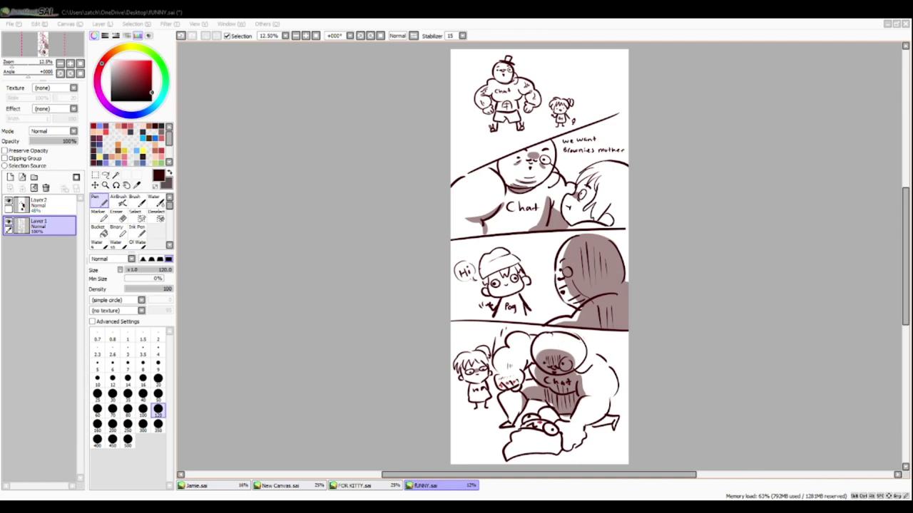
Draw a long object carried across the Chat character's back in the first, third and fourth panels.
left_click(487, 72)
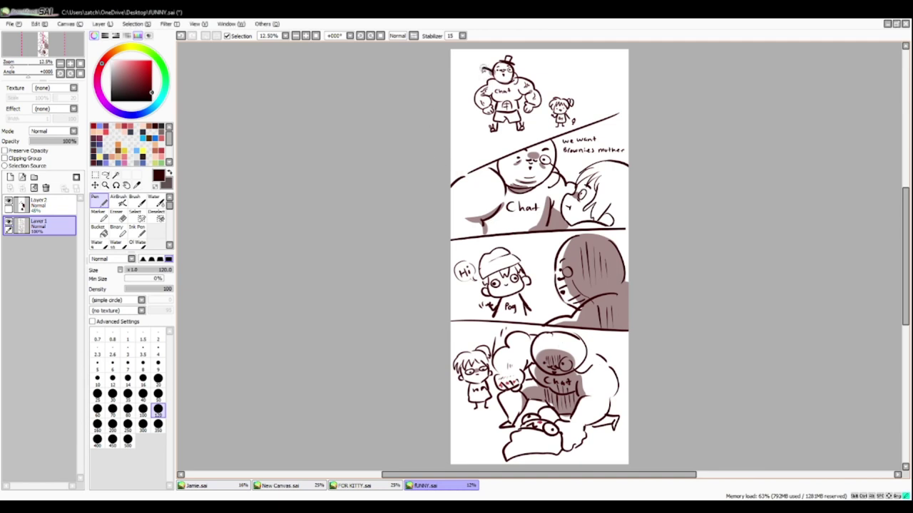
key("ctrl+z")
key("ctrl+z")
left_click_drag(490, 78, 494, 88)
left_click_drag(612, 318, 627, 271)
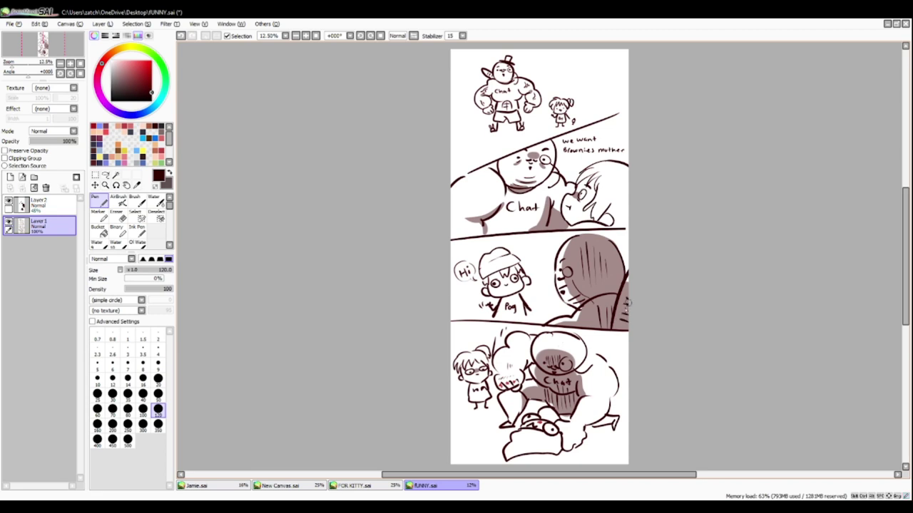
mouse_move(537, 334)
left_mouse_down()
mouse_move(534, 328)
mouse_move(562, 334)
mouse_move(540, 328)
left_mouse_up()
left_click_drag(612, 395, 621, 408)
Draw a small top hat with an oval brim on the large head in the third panel, erasing the overlapping lines.
mouse_move(576, 238)
left_mouse_down()
mouse_move(616, 241)
mouse_move(596, 246)
left_mouse_up()
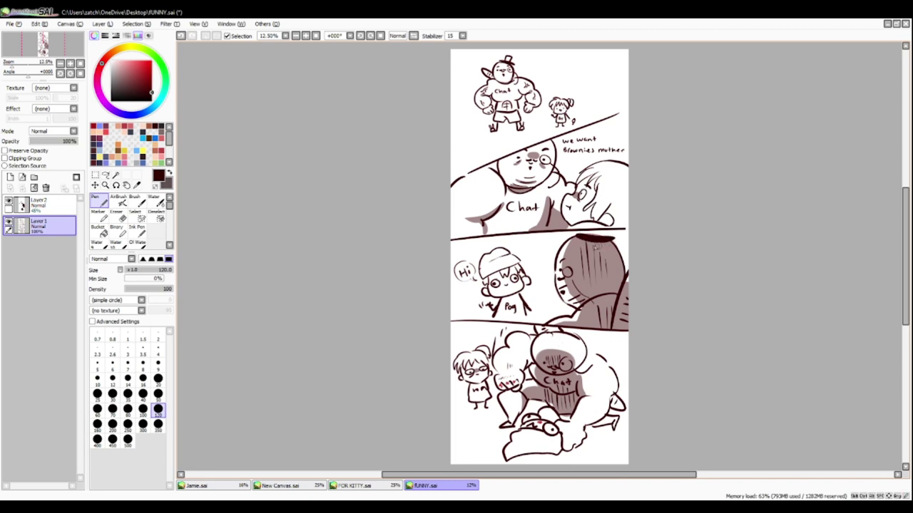
key("ctrl+z")
left_click_drag(574, 244, 617, 244)
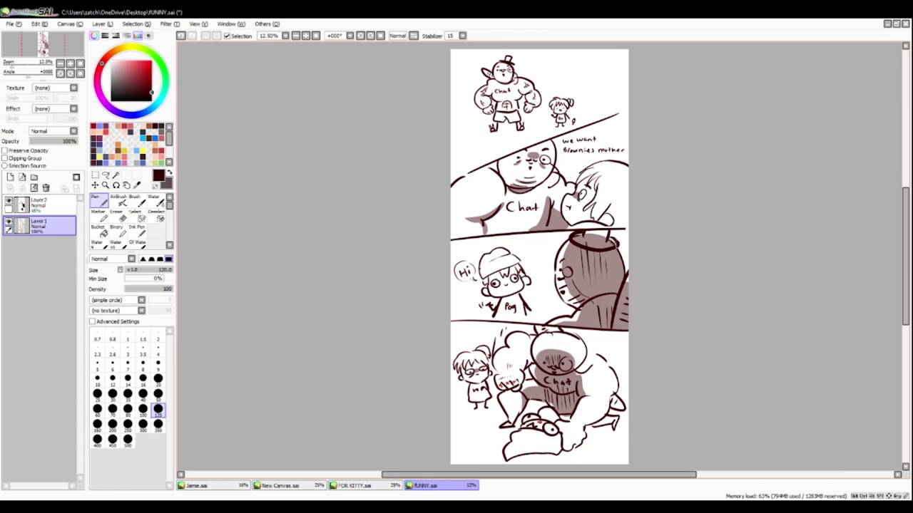
left_click(119, 217)
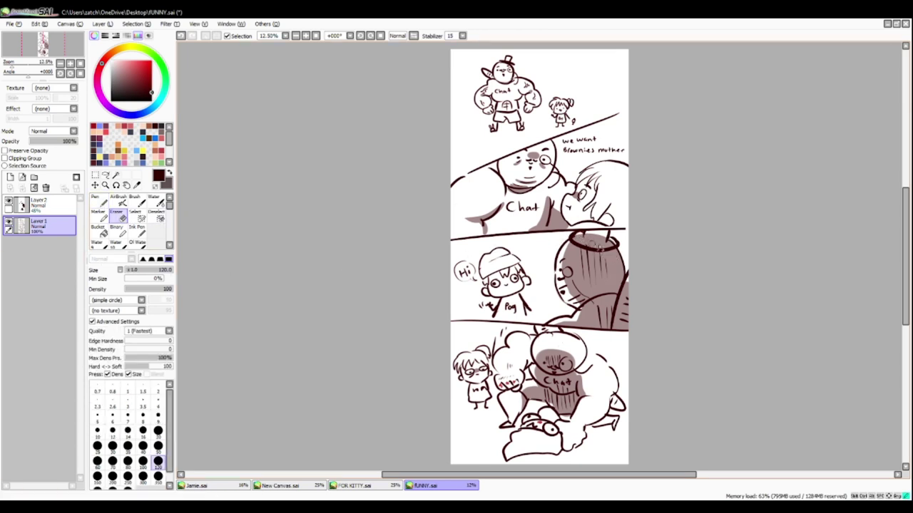
key("n")
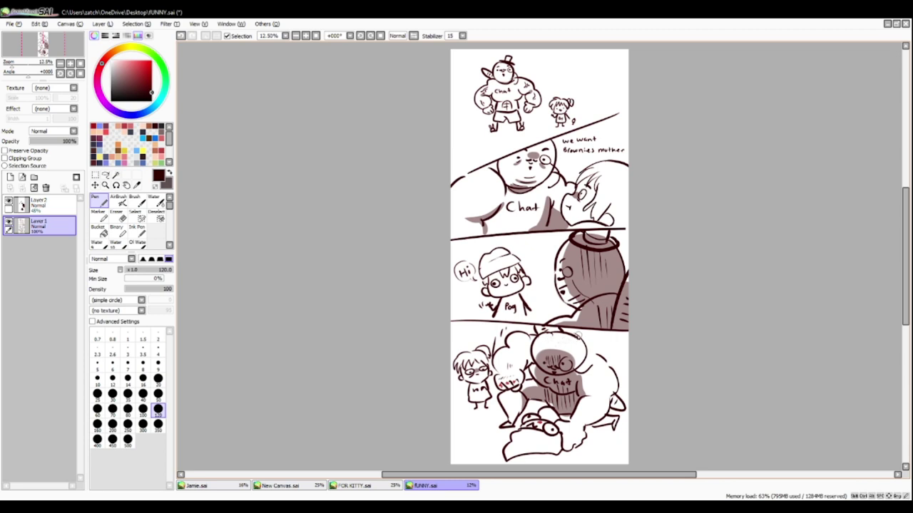
Draw a matching tilted top hat on the Chat character's head in the fourth panel, erasing the head outline inside it.
mouse_move(579, 329)
left_mouse_down()
mouse_move(573, 336)
mouse_move(580, 341)
mouse_move(576, 329)
mouse_move(589, 347)
mouse_move(586, 336)
left_mouse_up()
key("ctrl+z")
key("e")
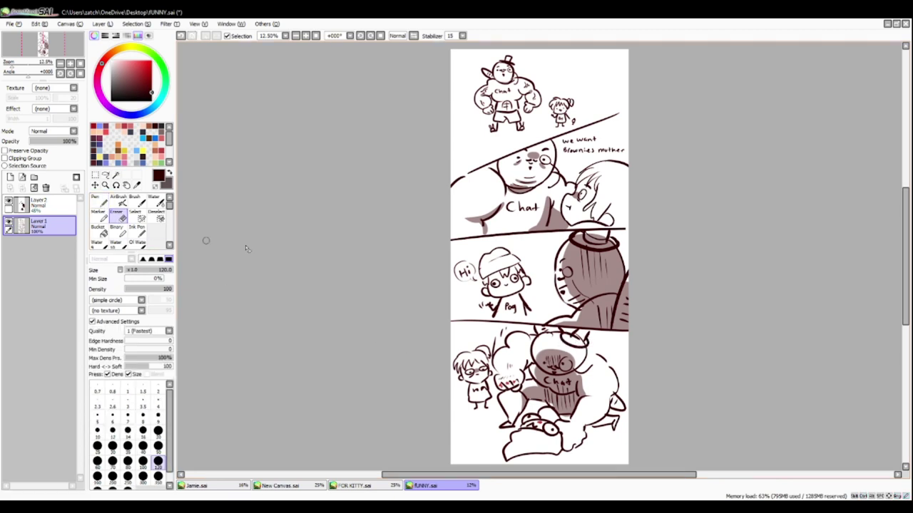
left_click_drag(576, 341, 581, 336)
key("n")
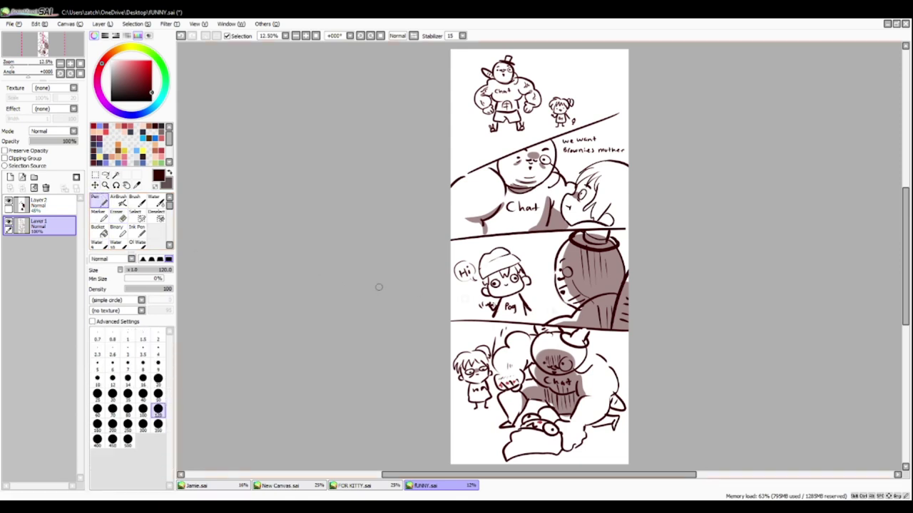
left_click_drag(569, 345, 589, 325)
key("ctrl+z")
key("ctrl+y")
Draw the lying character's outstretched arms and hands in the fourth panel, and add the beanie character's missing hand in the third.
mouse_move(508, 419)
left_mouse_down()
mouse_move(500, 425)
mouse_move(508, 421)
left_mouse_up()
left_click_drag(564, 432, 585, 450)
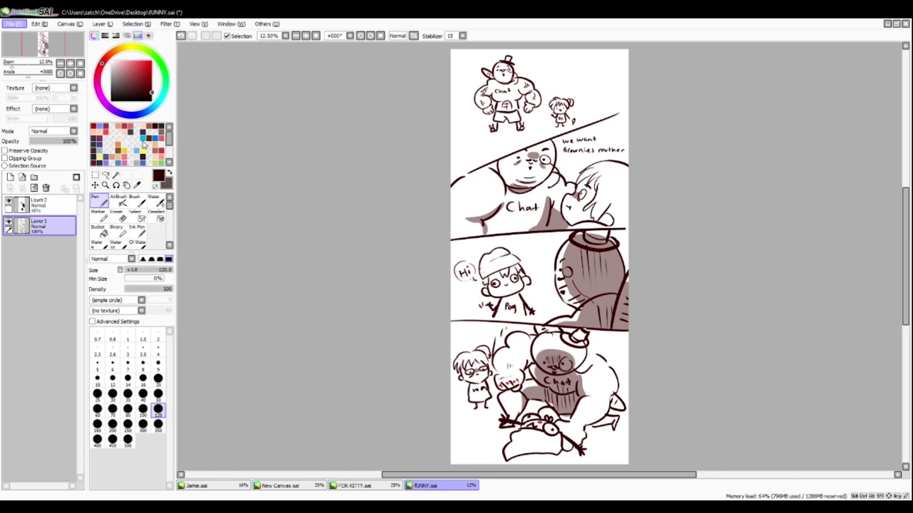
key("alt+Tab")
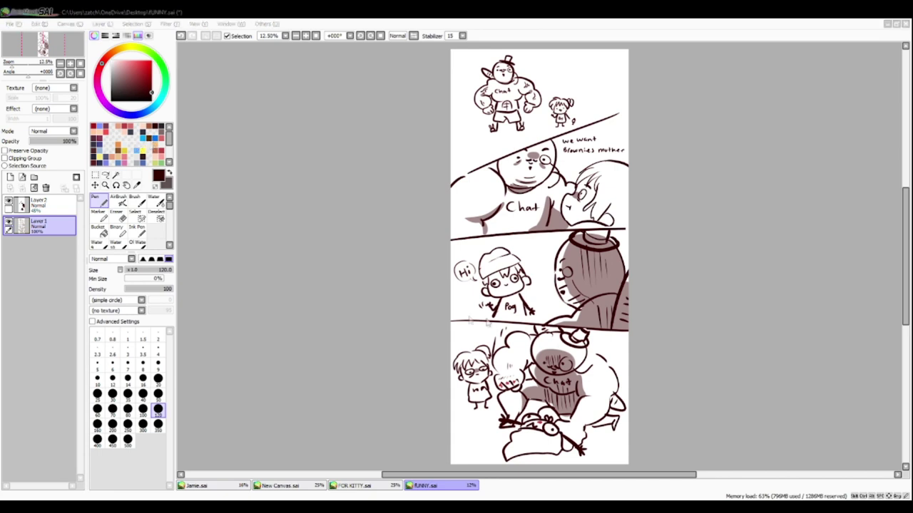